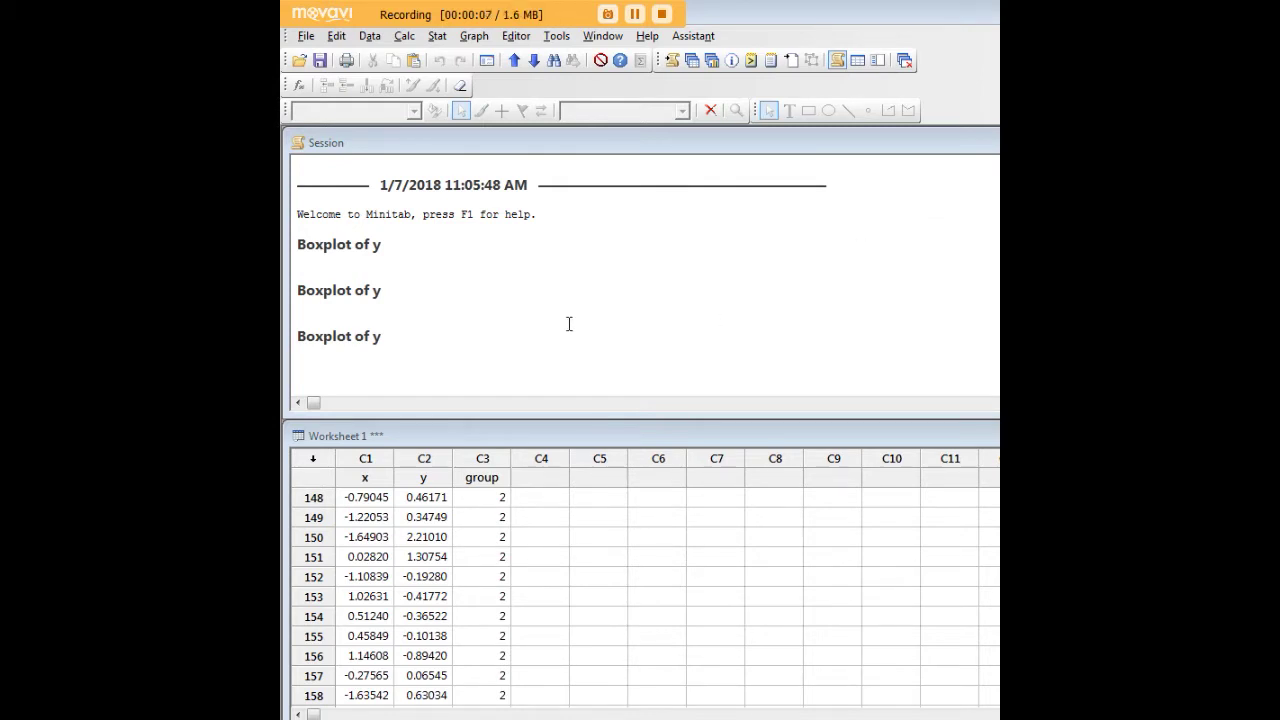
# - Scroll the worksheet back to row 1 to review the x, y and group data, then select the group column
pyautogui.click(372, 477)
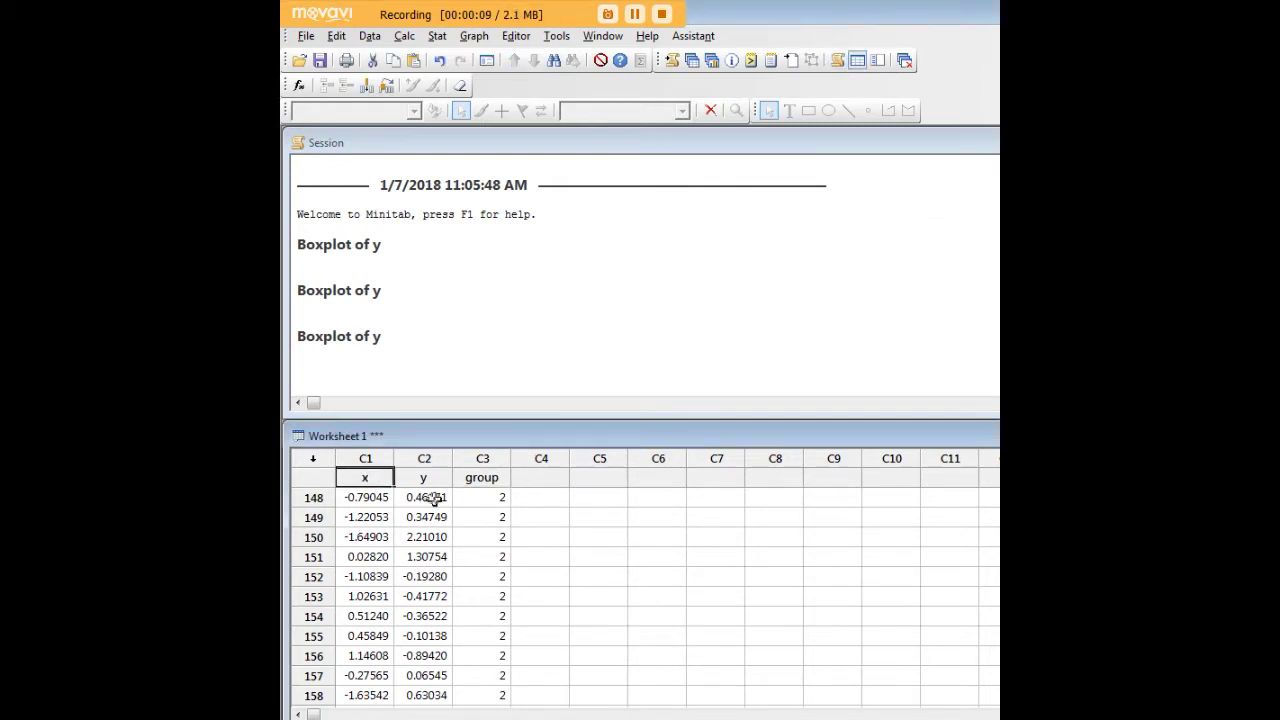
pyautogui.scroll(7, 440, 500)
pyautogui.scroll(20, 445, 503)
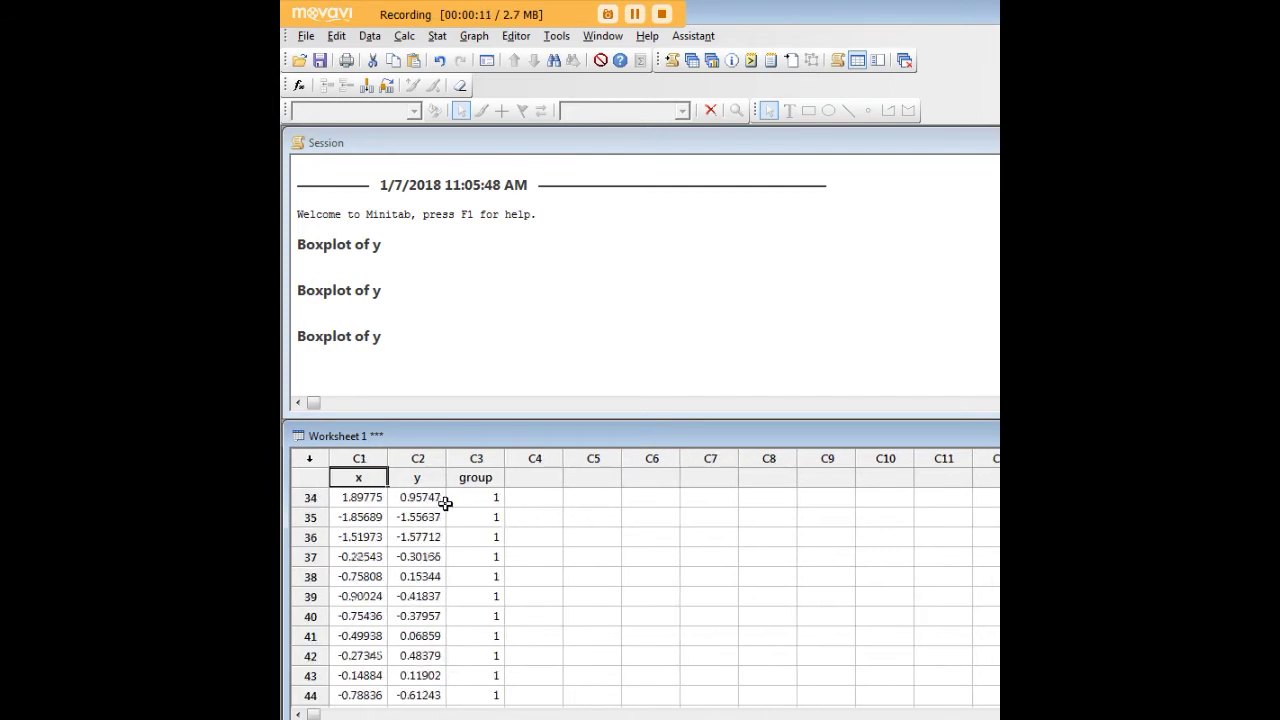
pyautogui.scroll(4, 445, 503)
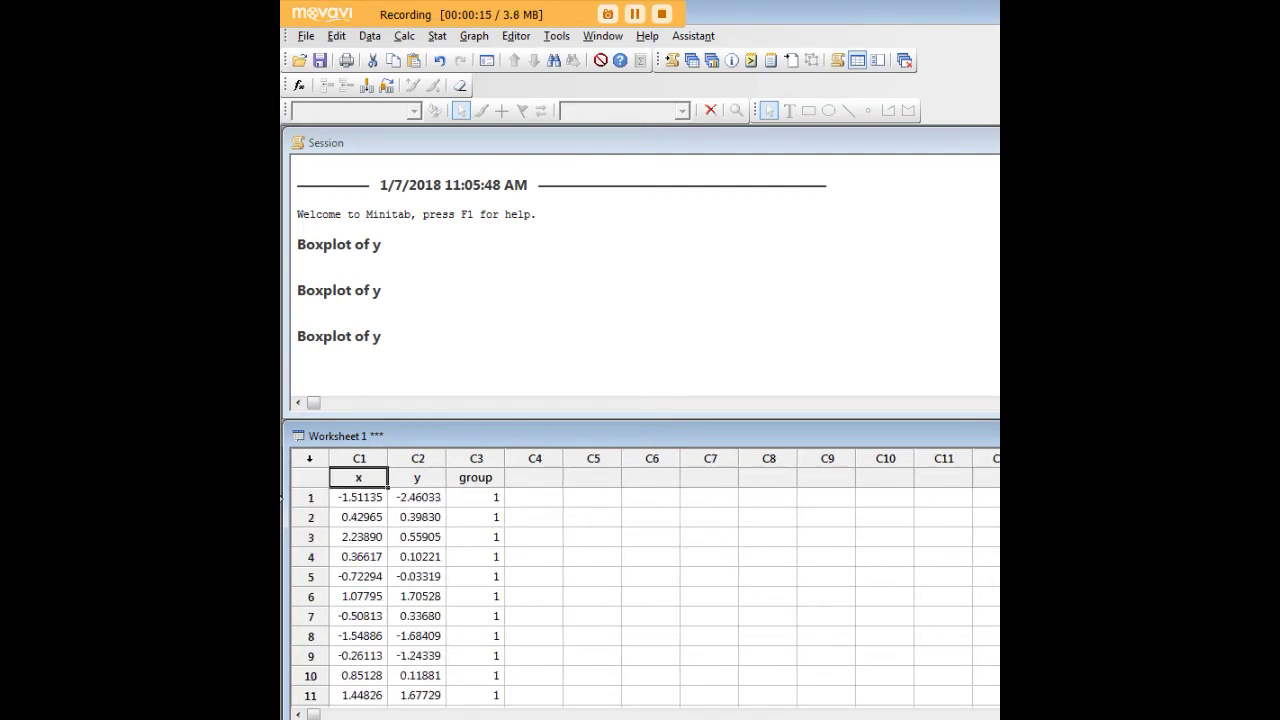
pyautogui.click(465, 478)
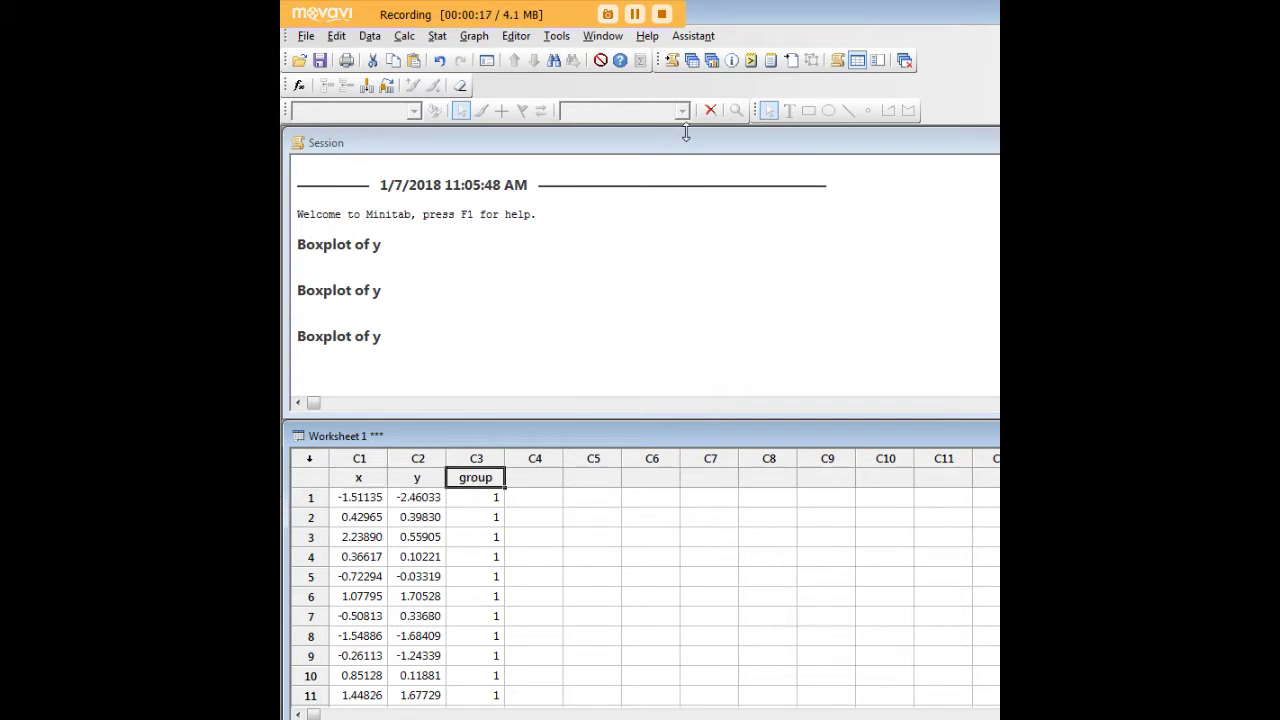
pyautogui.click(474, 36)
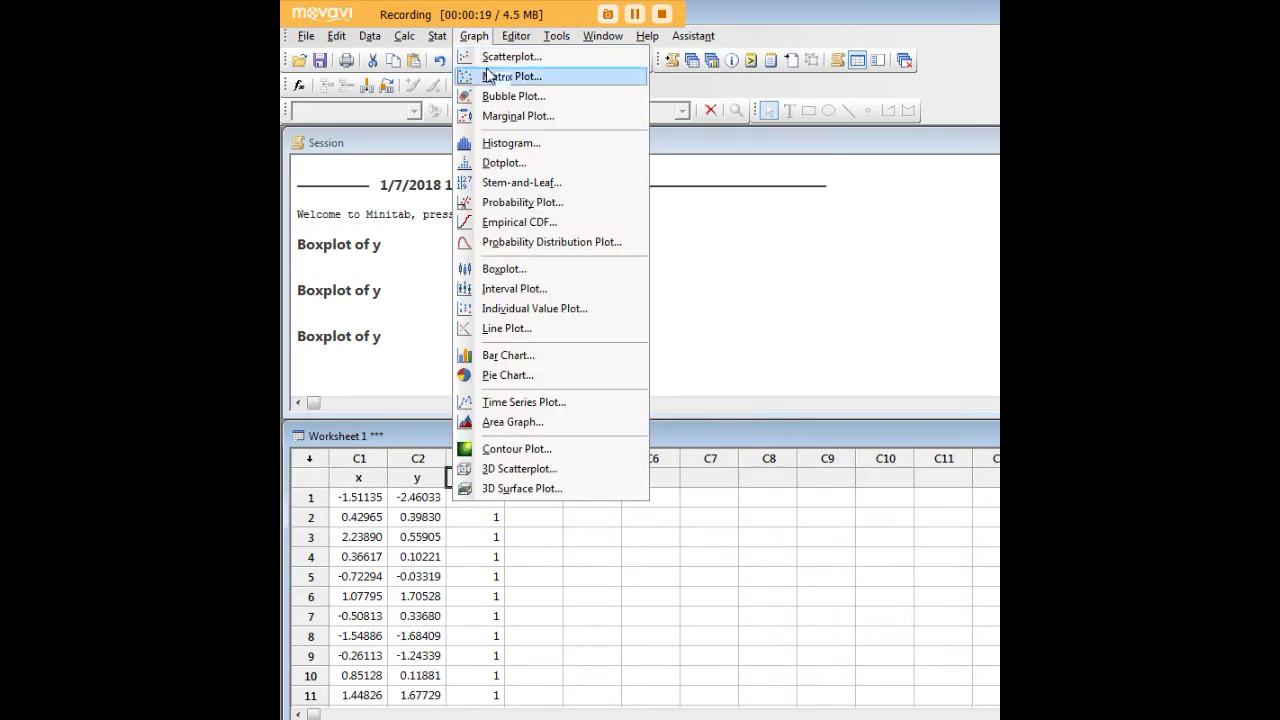
# - Draw a Simple histogram of C2 y, view it, then close the graph window
pyautogui.click(552, 147)
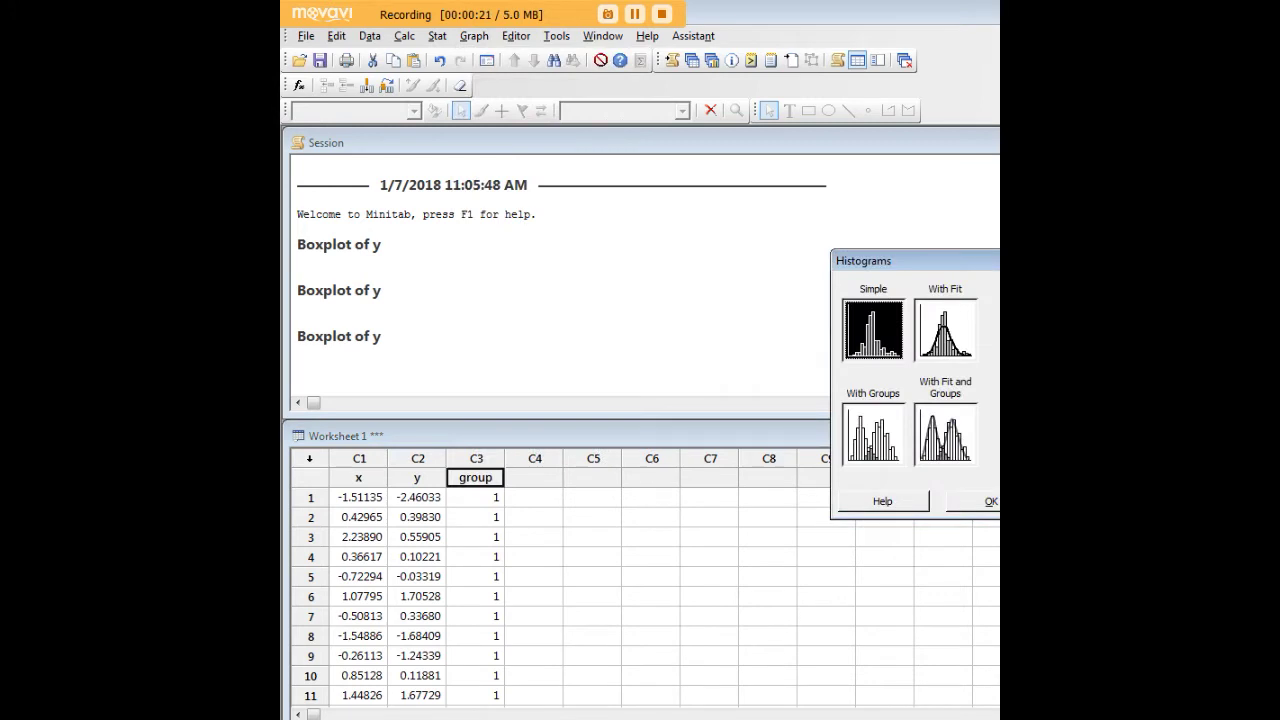
pyautogui.moveTo(1050, 259); pyautogui.dragTo(758, 210)
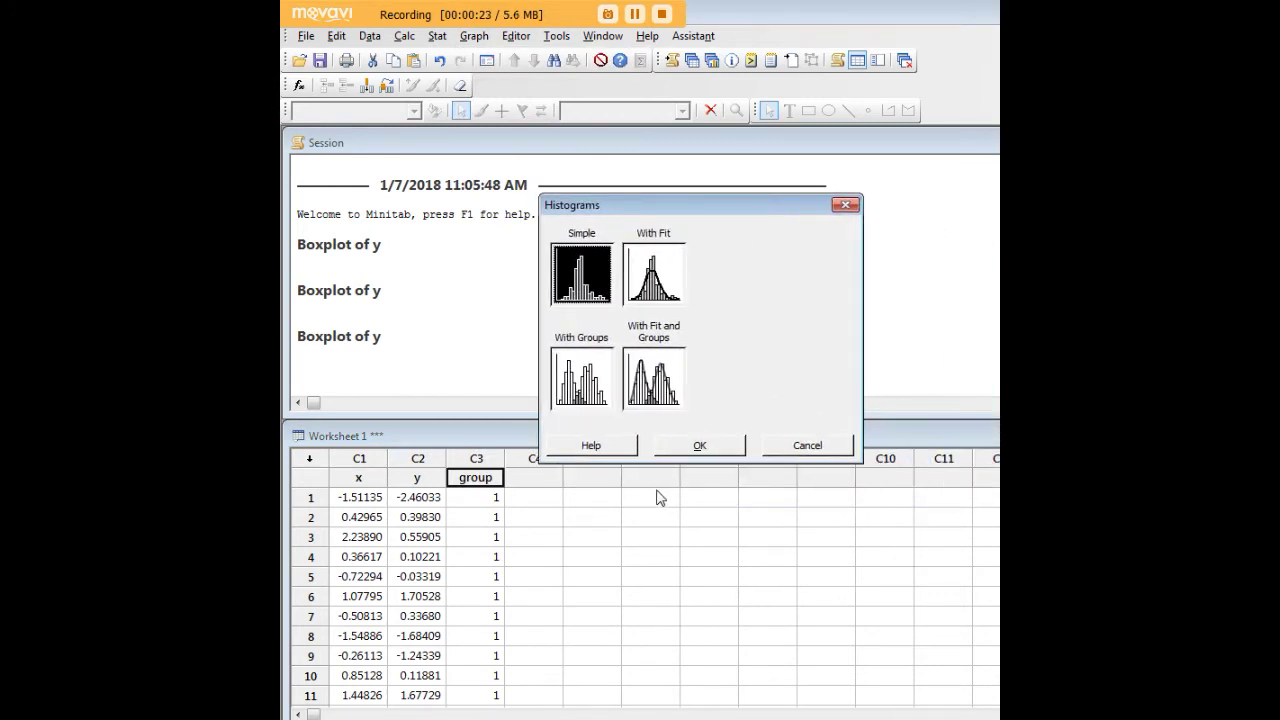
pyautogui.click(694, 444)
pyautogui.click(815, 284)
pyautogui.moveTo(860, 246); pyautogui.dragTo(479, 196)
pyautogui.doubleClick(473, 233)
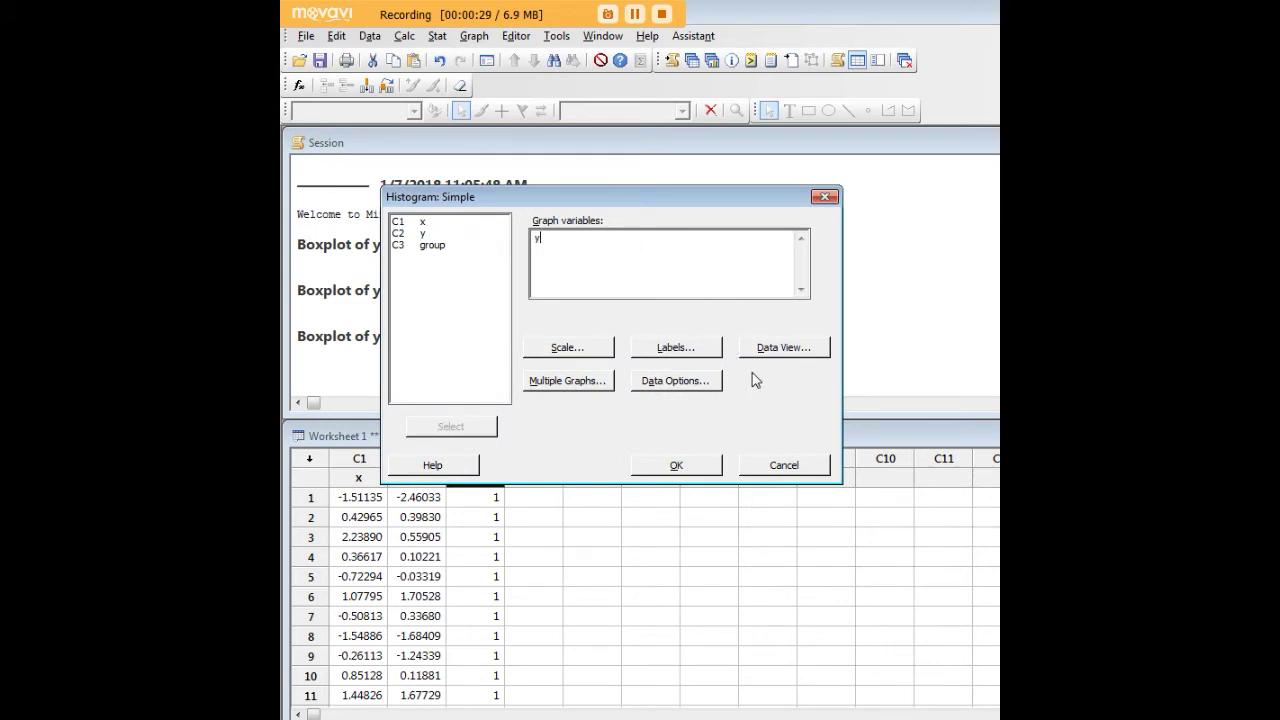
pyautogui.click(676, 465)
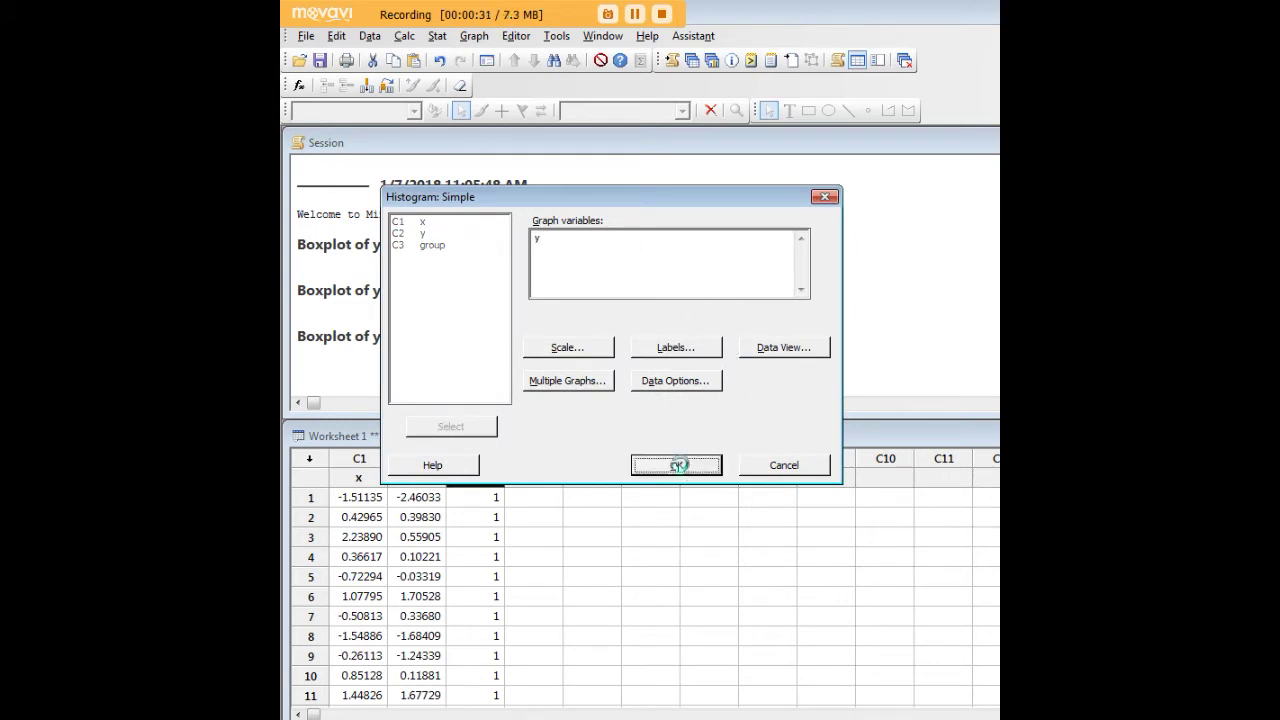
pyautogui.moveTo(685, 240); pyautogui.dragTo(648, 179)
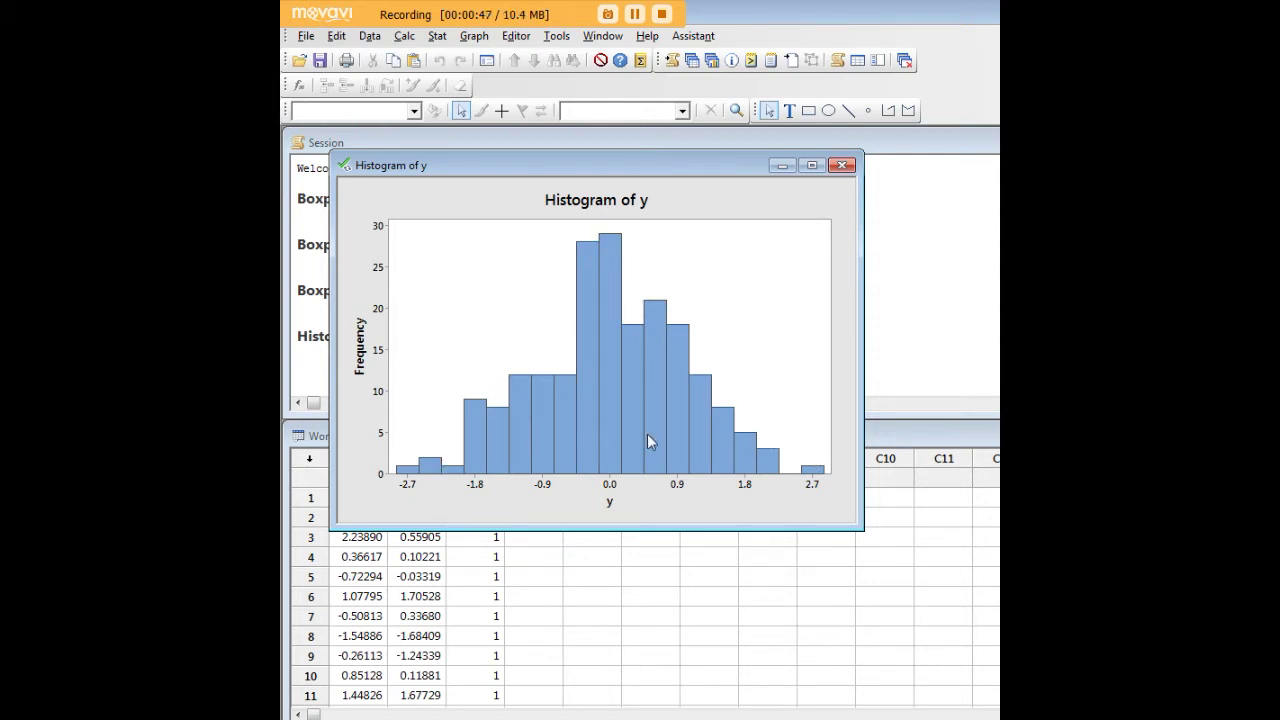
pyautogui.click(842, 166)
# - Discard the plain graph and draw a With Fit histogram of y showing a normal curve
pyautogui.press('Return')
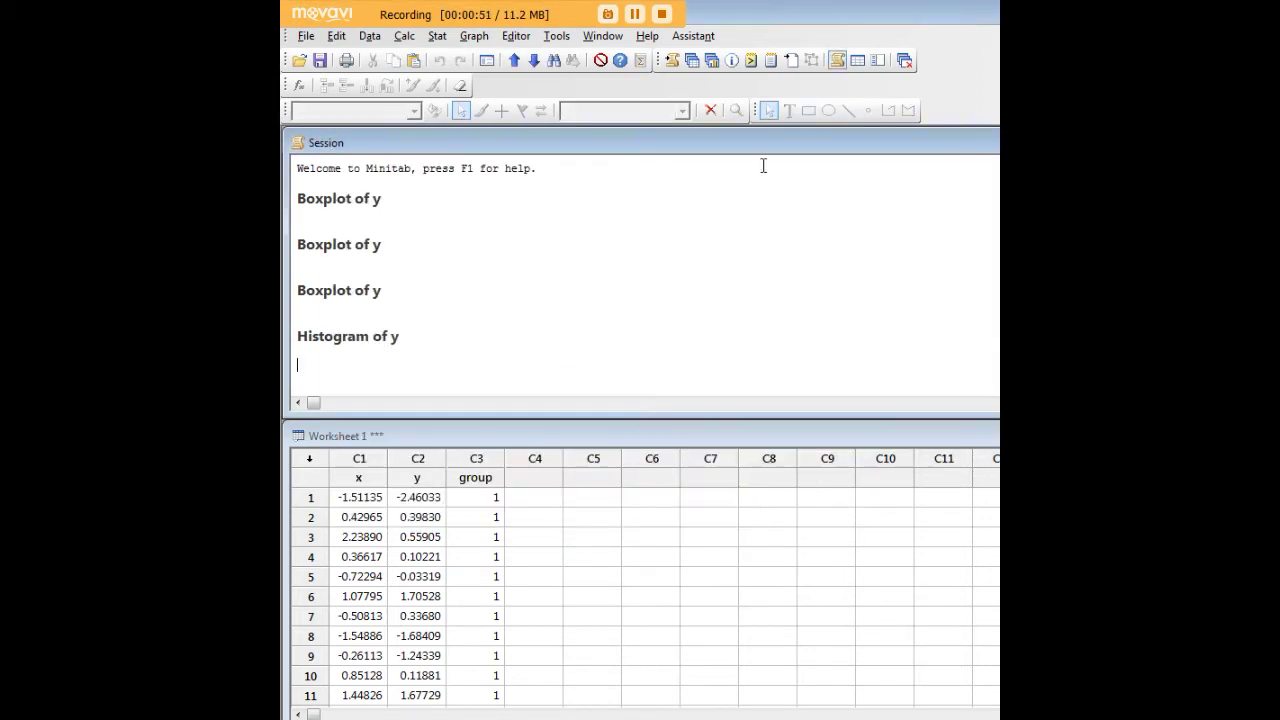
pyautogui.click(552, 38)
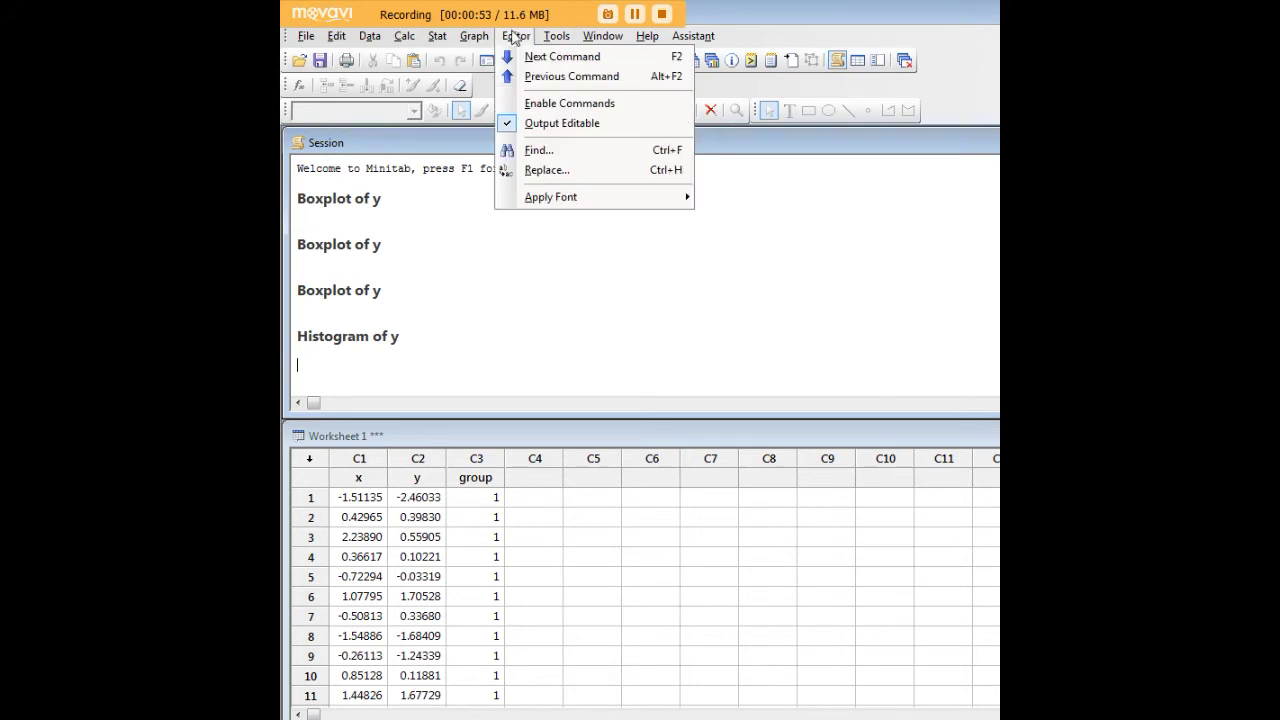
pyautogui.moveTo(474, 36)
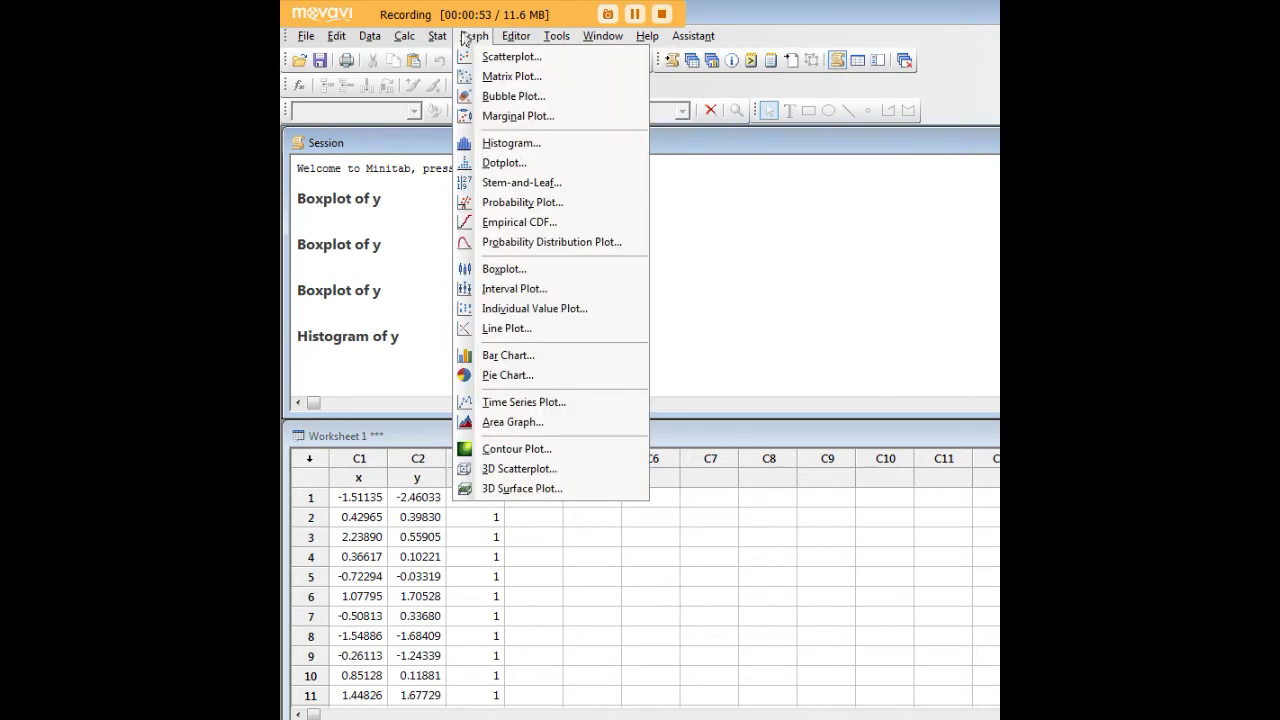
pyautogui.click(520, 143)
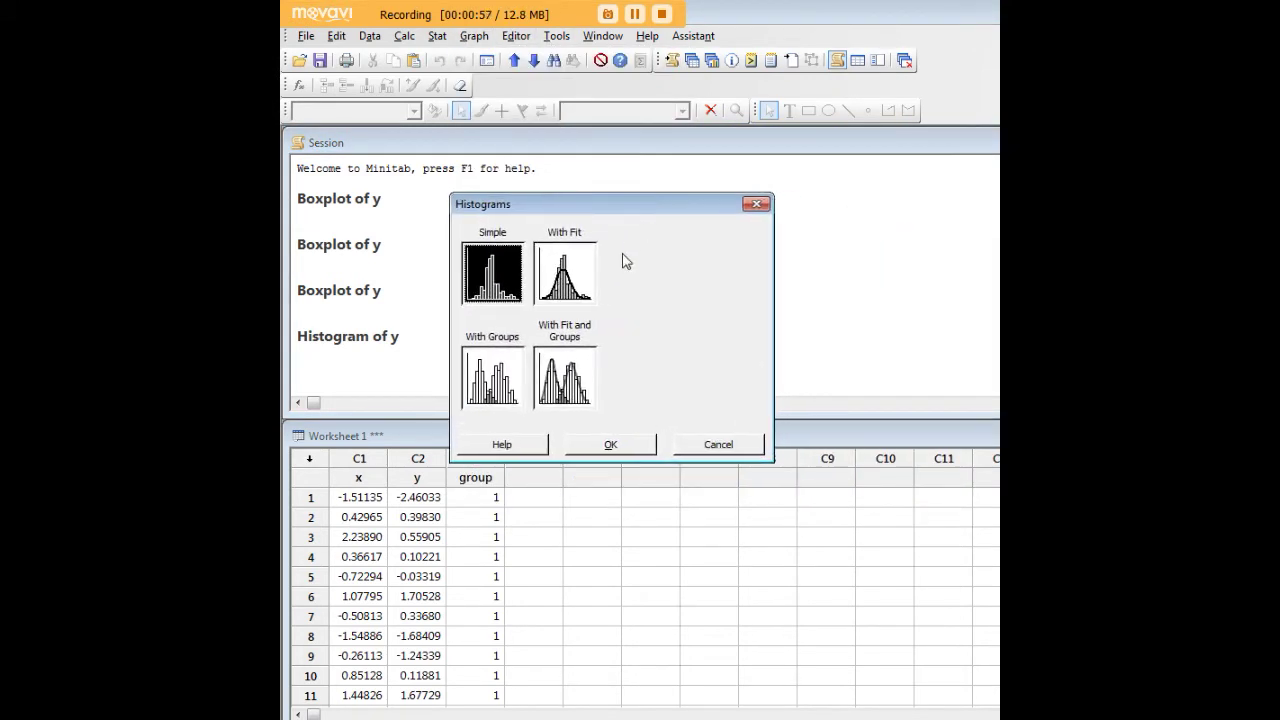
pyautogui.click(553, 282)
pyautogui.click(612, 445)
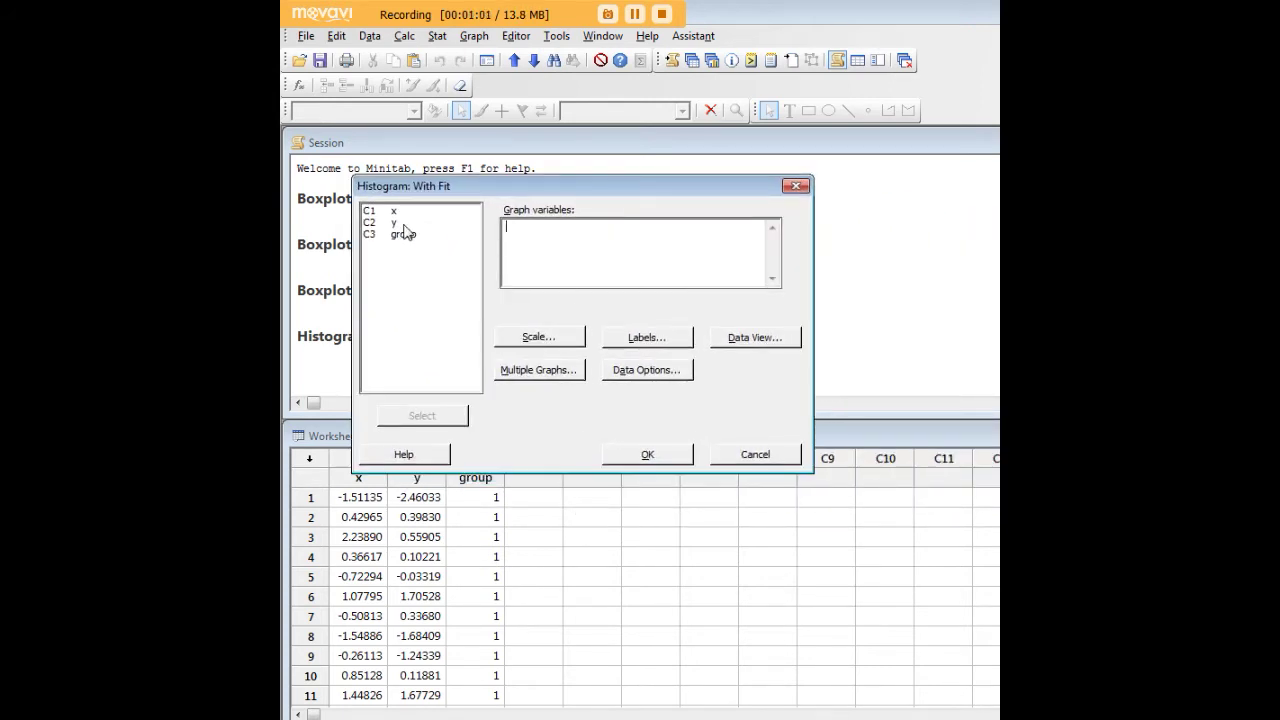
pyautogui.click(397, 224)
pyautogui.doubleClick(449, 224)
pyautogui.click(646, 455)
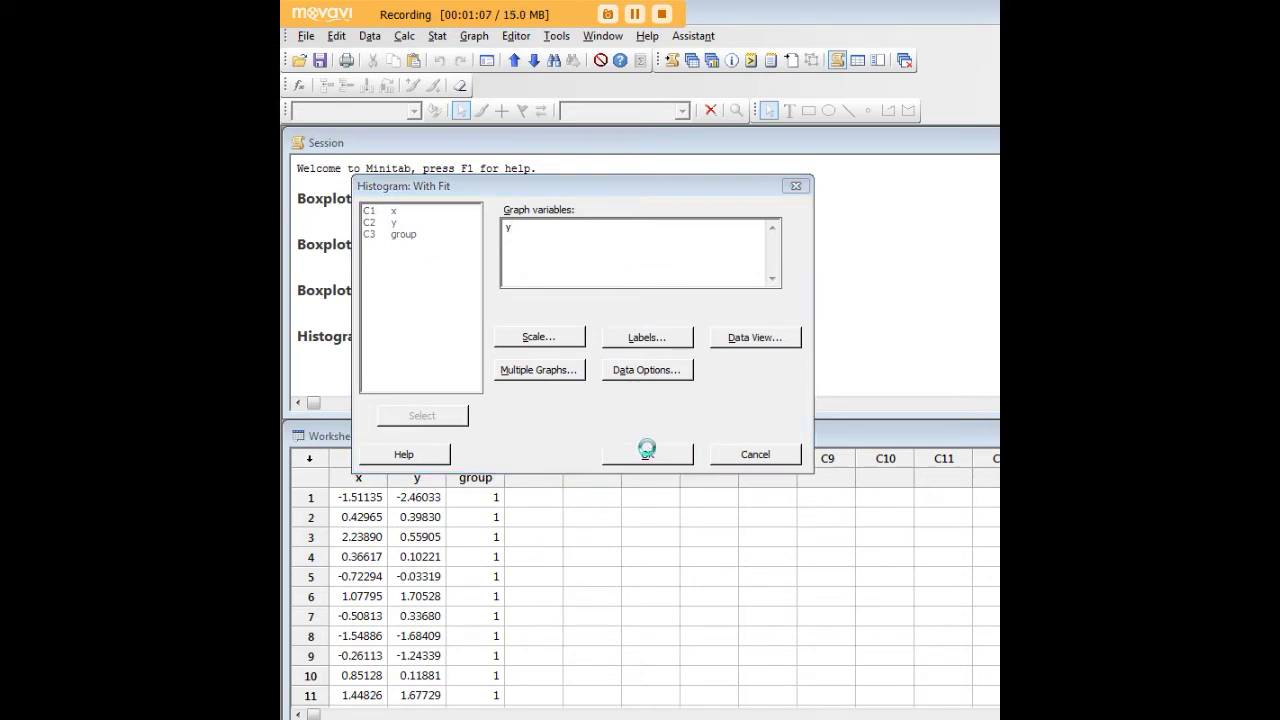
pyautogui.moveTo(730, 268); pyautogui.dragTo(652, 149)
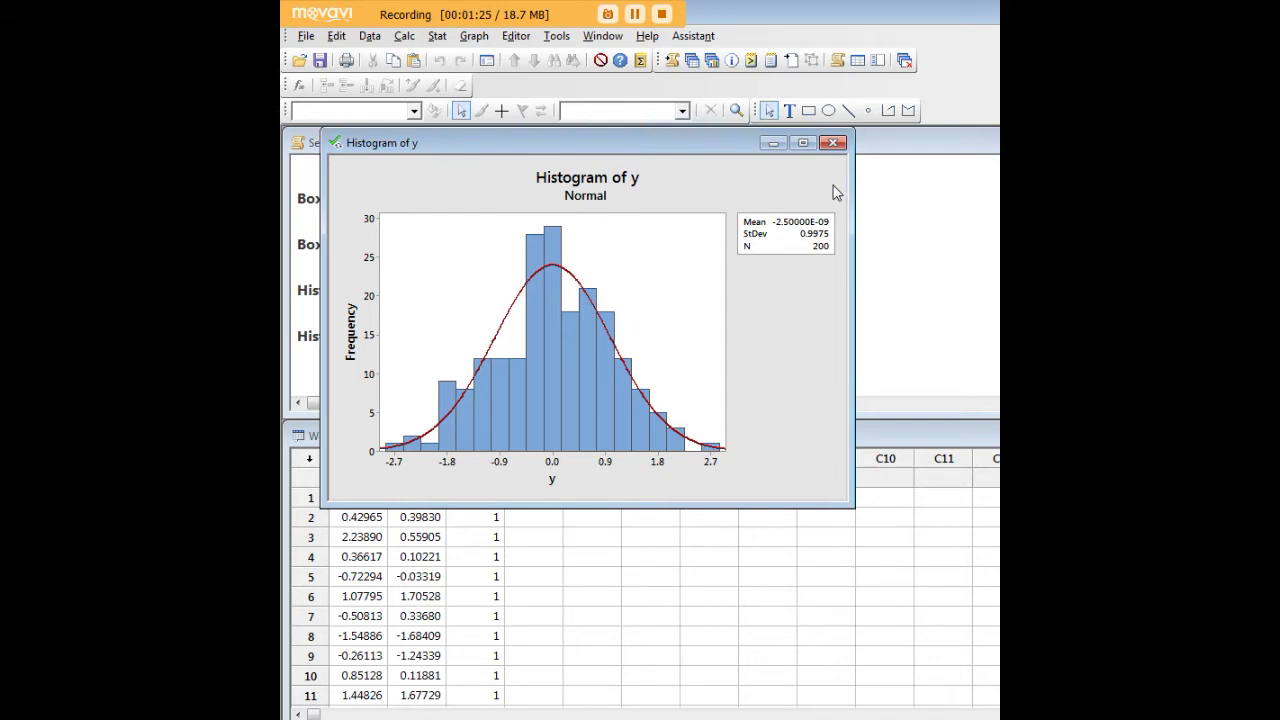
# - Minimize the fitted graph and start a With Fit and Groups histogram of y grouped by group
pyautogui.click(773, 143)
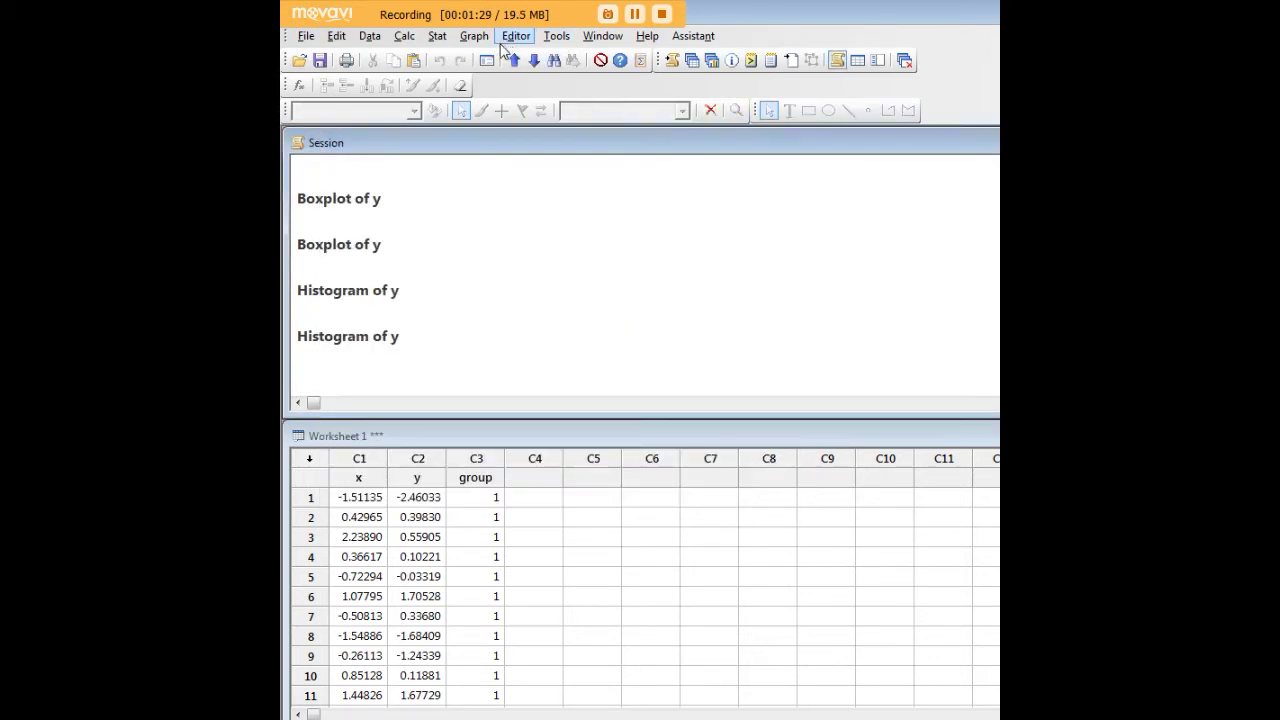
pyautogui.click(474, 36)
pyautogui.click(489, 143)
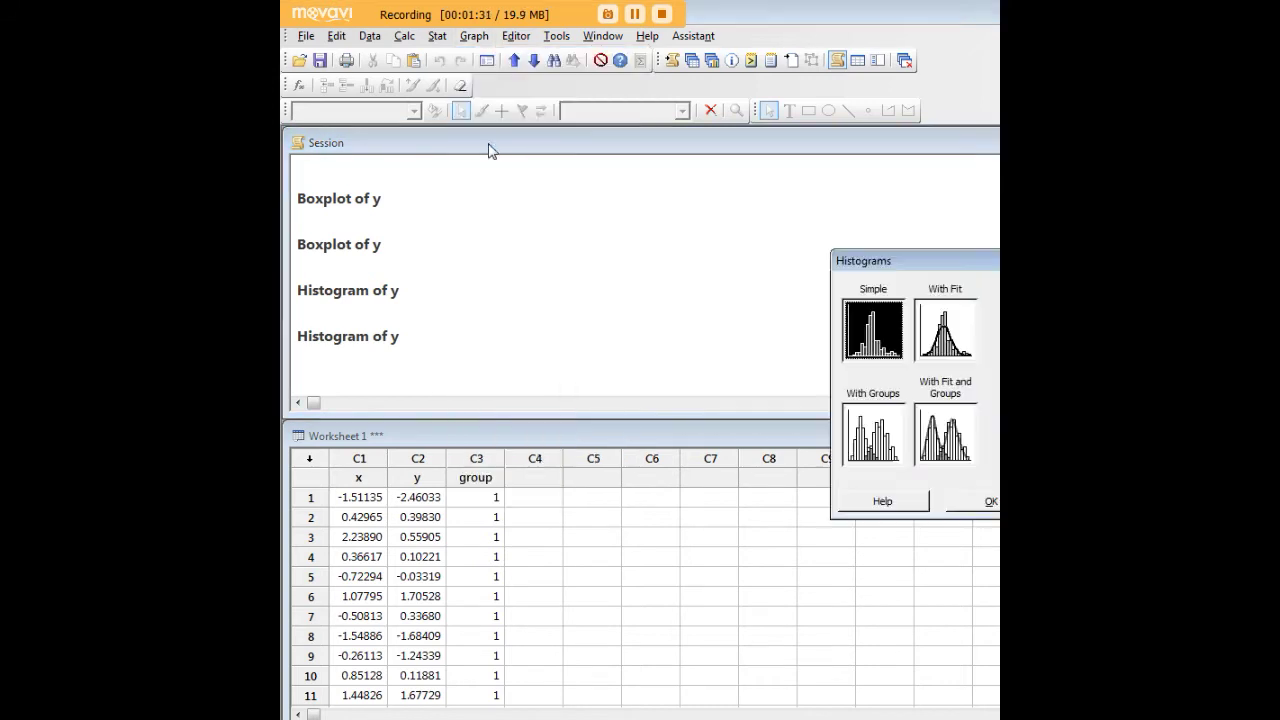
pyautogui.moveTo(990, 260); pyautogui.dragTo(763, 223)
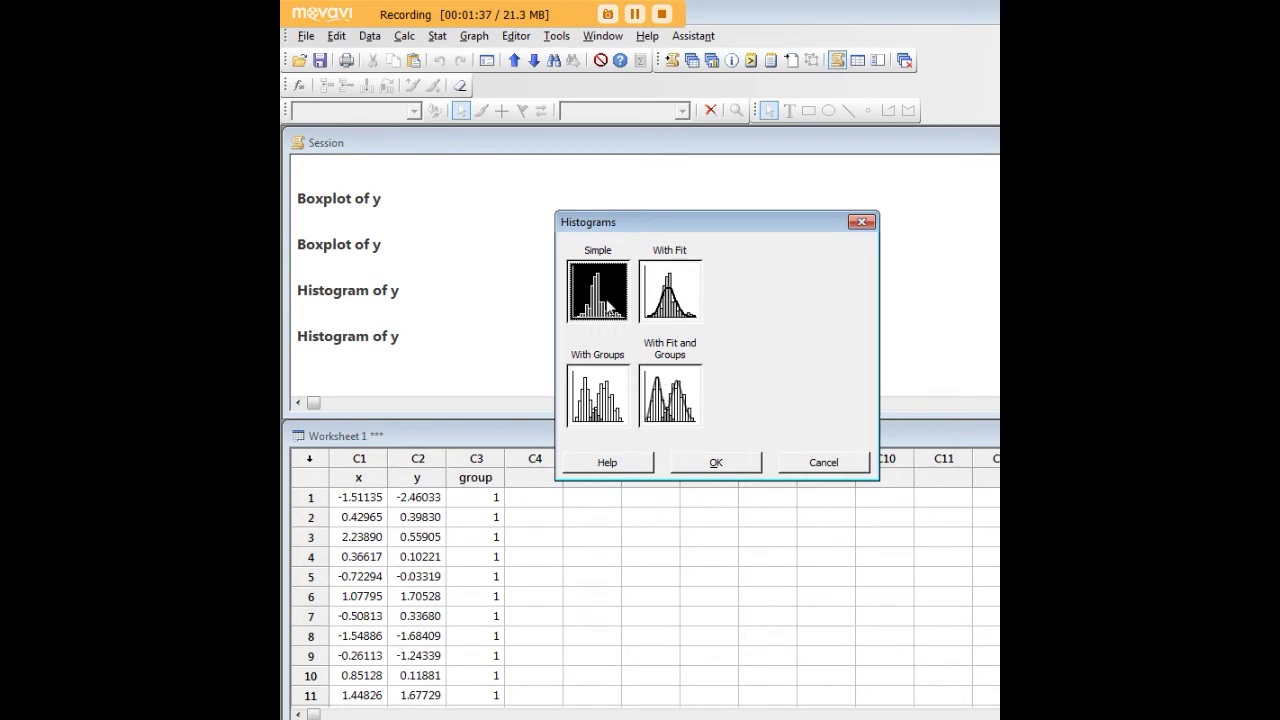
pyautogui.click(678, 376)
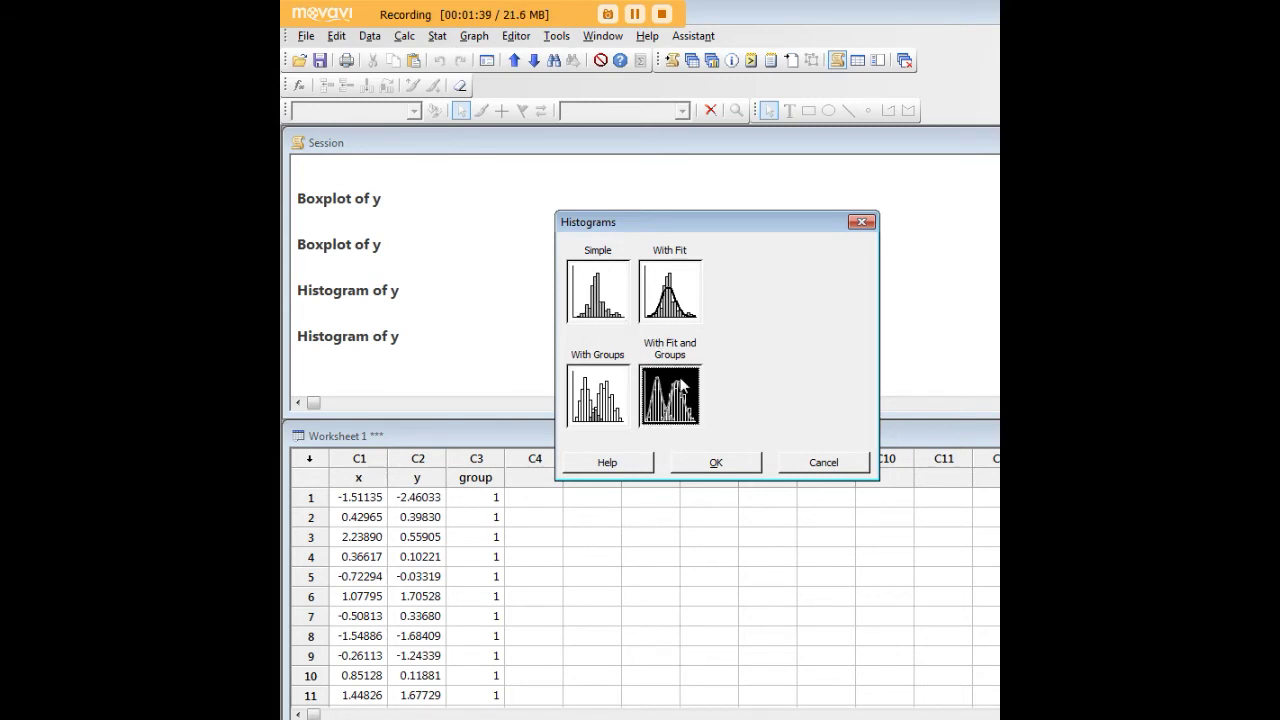
pyautogui.click(730, 458)
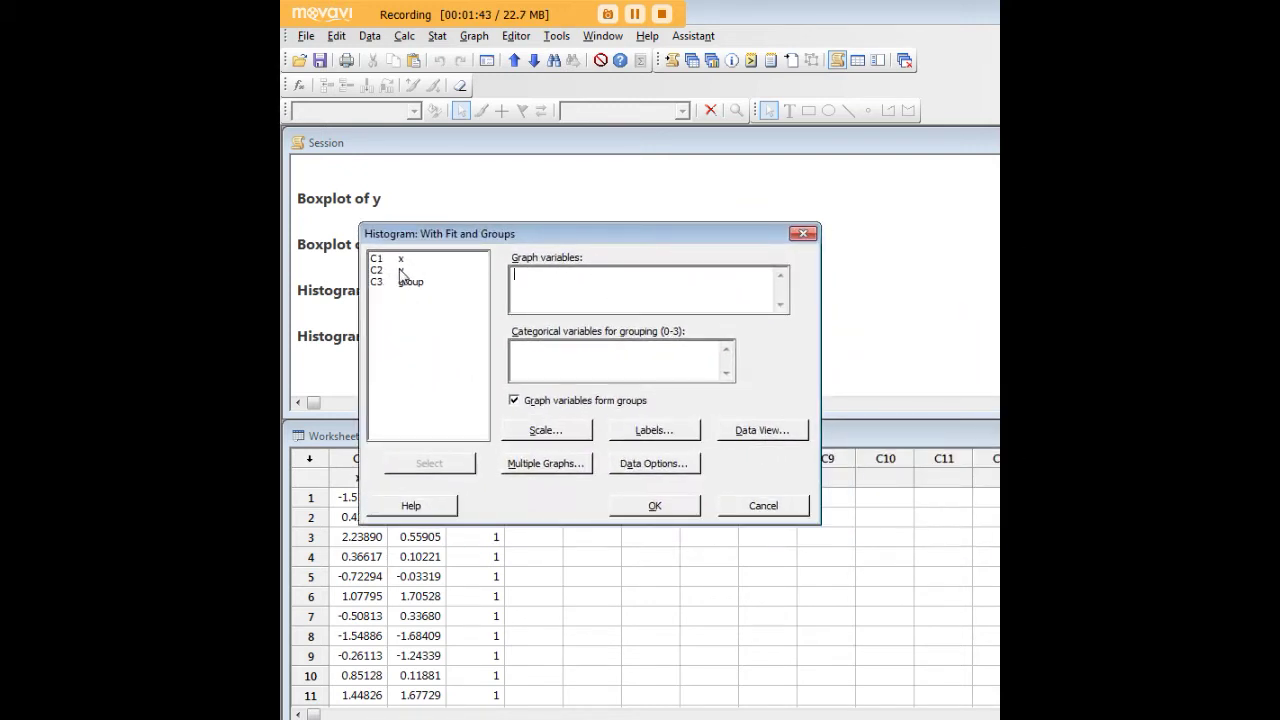
pyautogui.doubleClick(400, 271)
pyautogui.doubleClick(412, 282)
# - Review the Scale Gridlines and Reference Lines options, leaving them unchanged
pyautogui.click(575, 441)
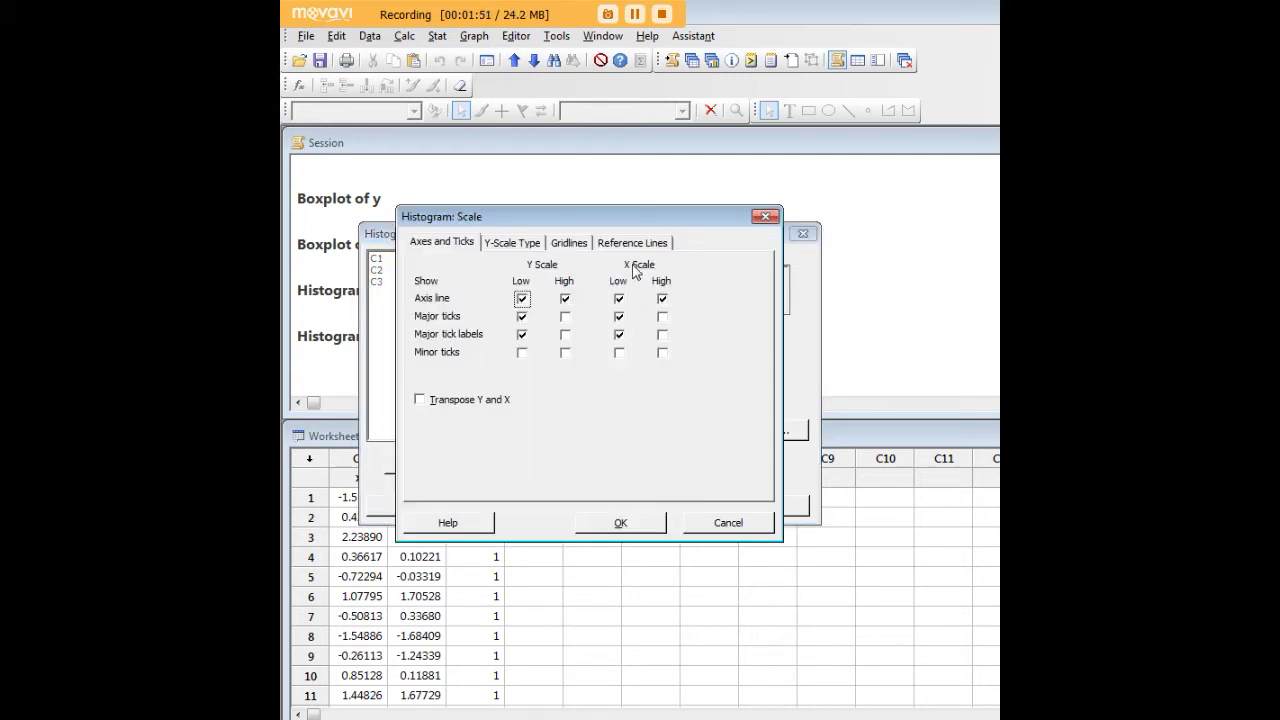
pyautogui.click(571, 244)
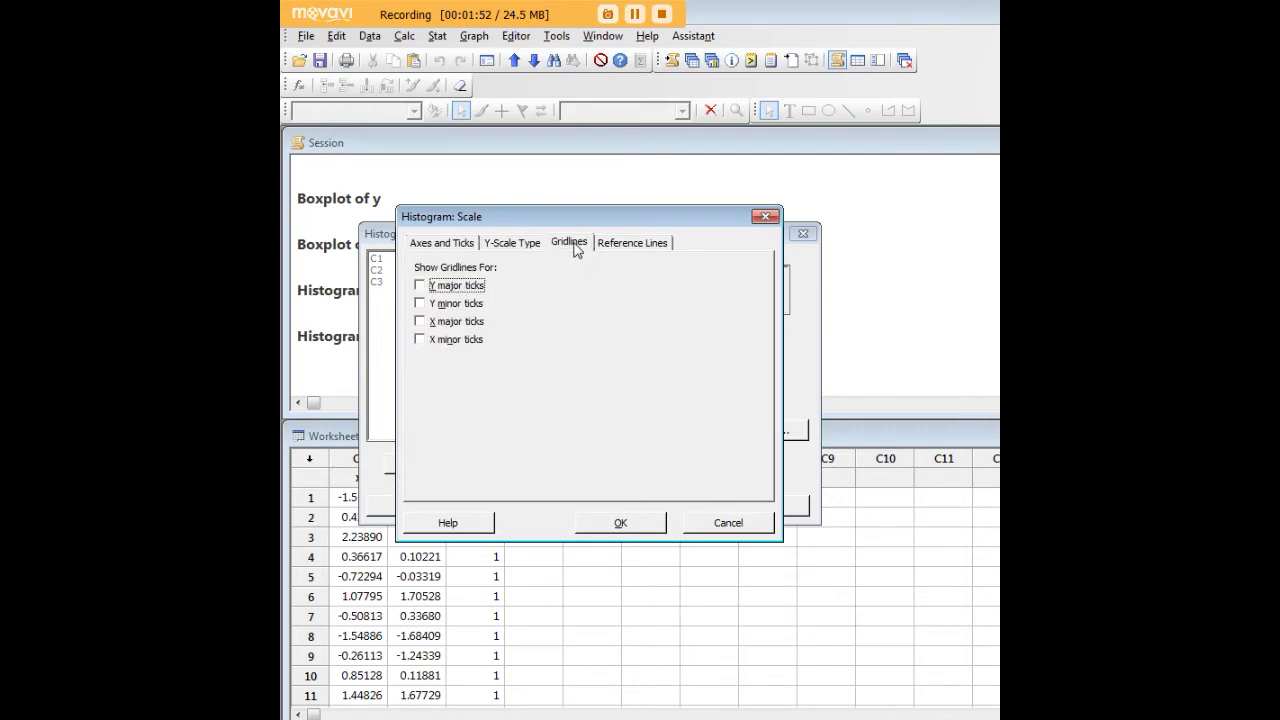
pyautogui.click(628, 244)
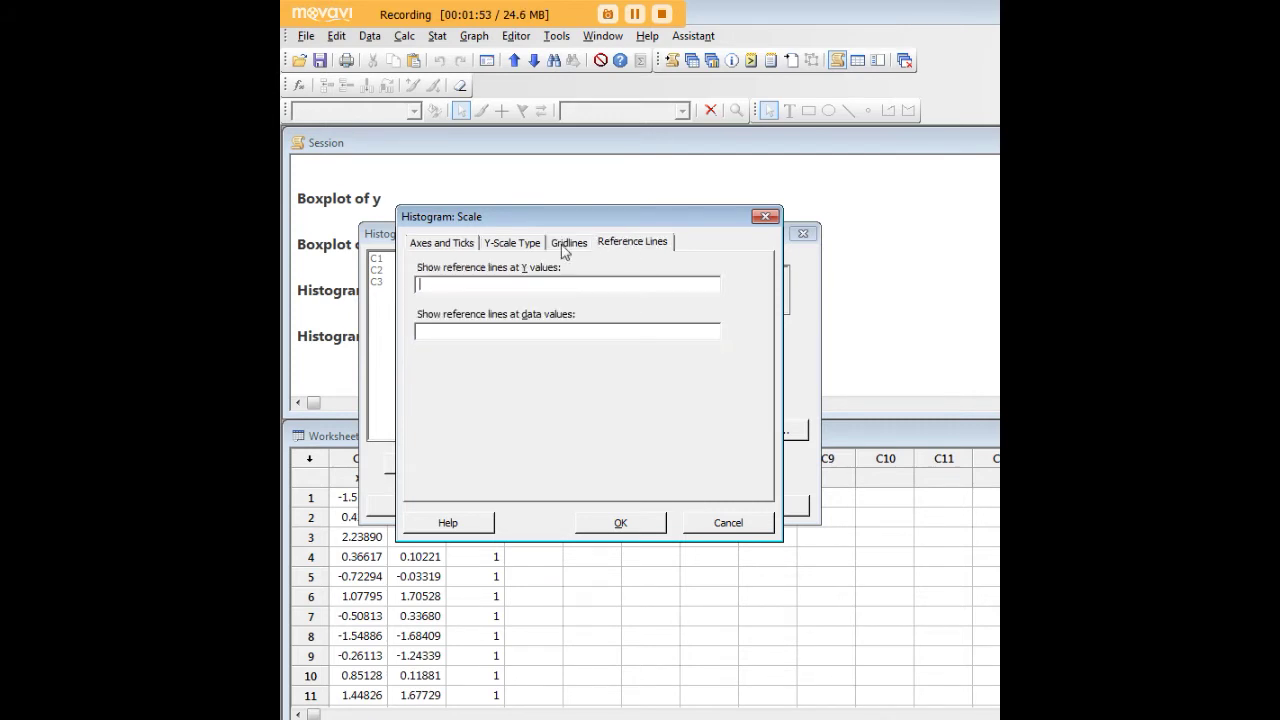
pyautogui.click(763, 217)
pyautogui.click(665, 432)
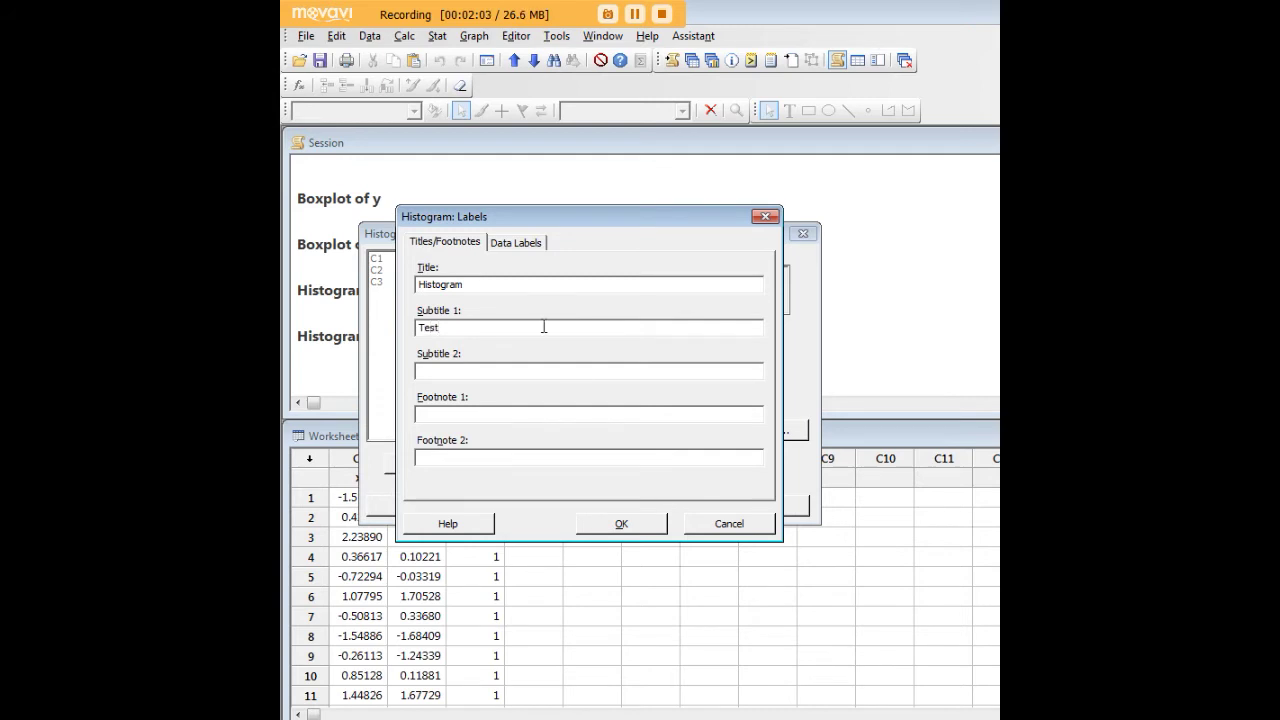
# - Apply the title Histogram and subtitle Test to the grouped histogram
pyautogui.click(626, 523)
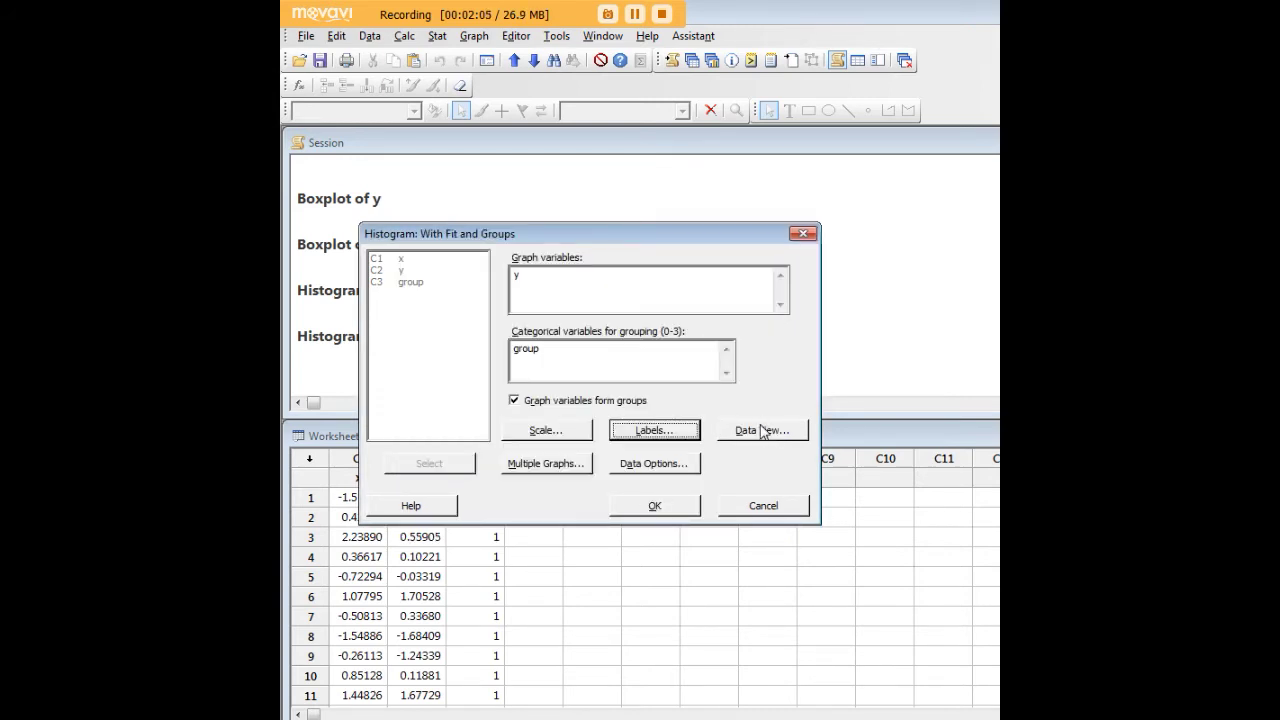
pyautogui.click(760, 430)
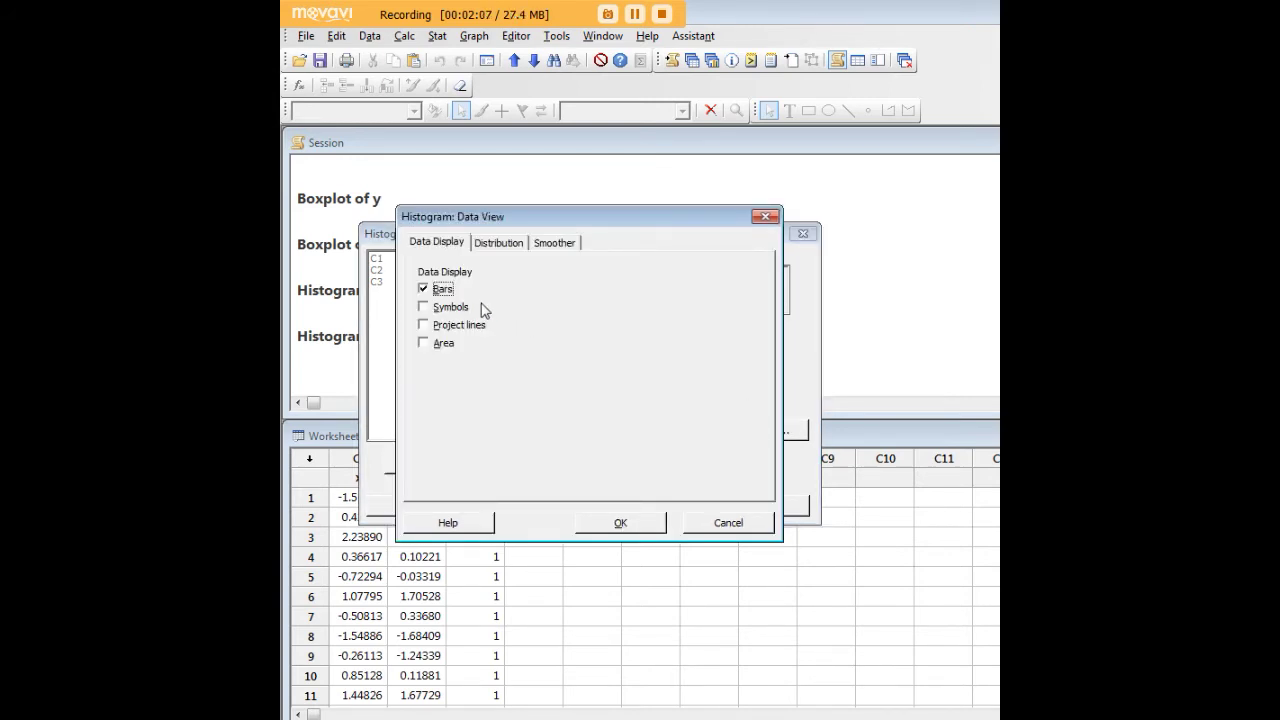
# - In Data View, keep Normal as the fitted distribution with bars only and no smoother
pyautogui.click(509, 244)
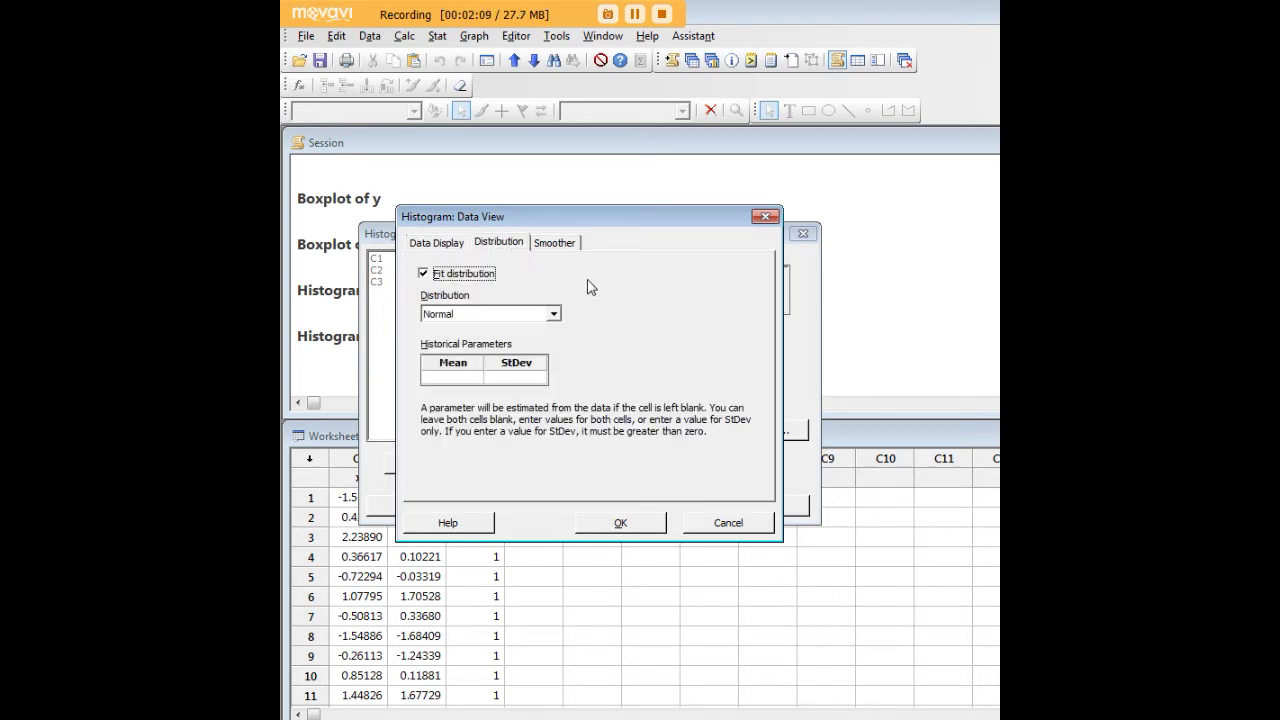
pyautogui.click(553, 314)
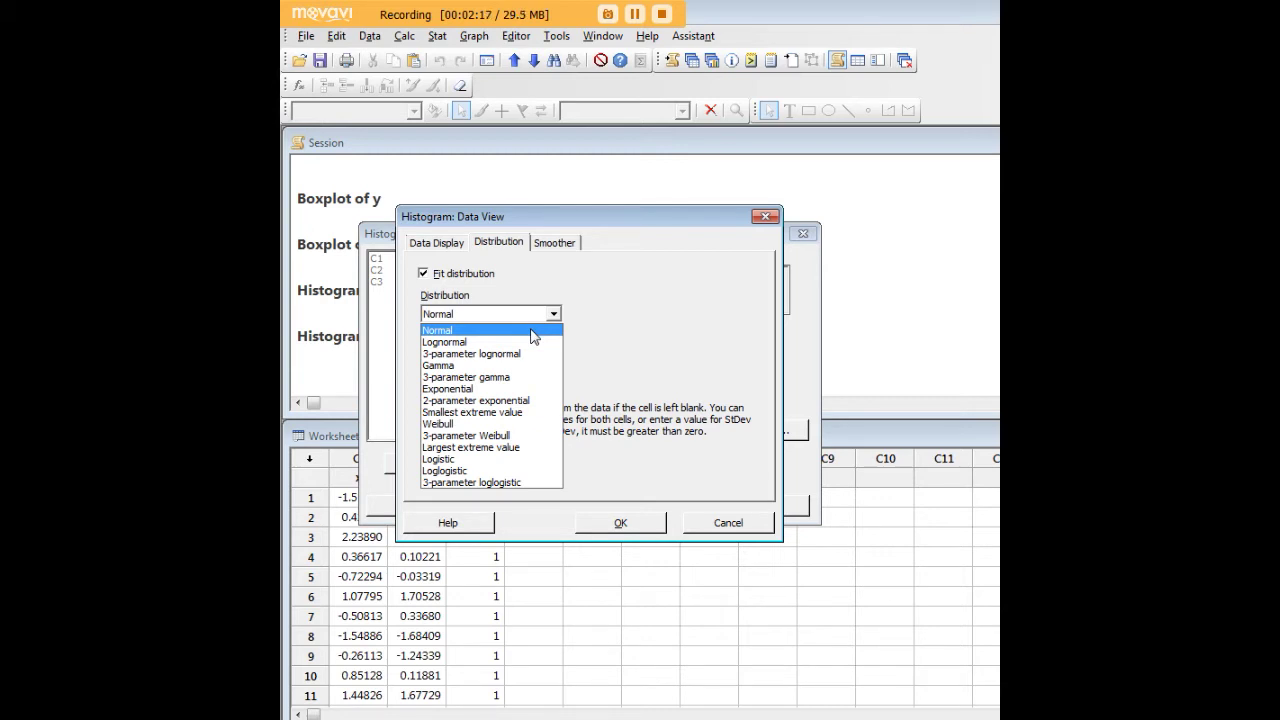
pyautogui.click(531, 336)
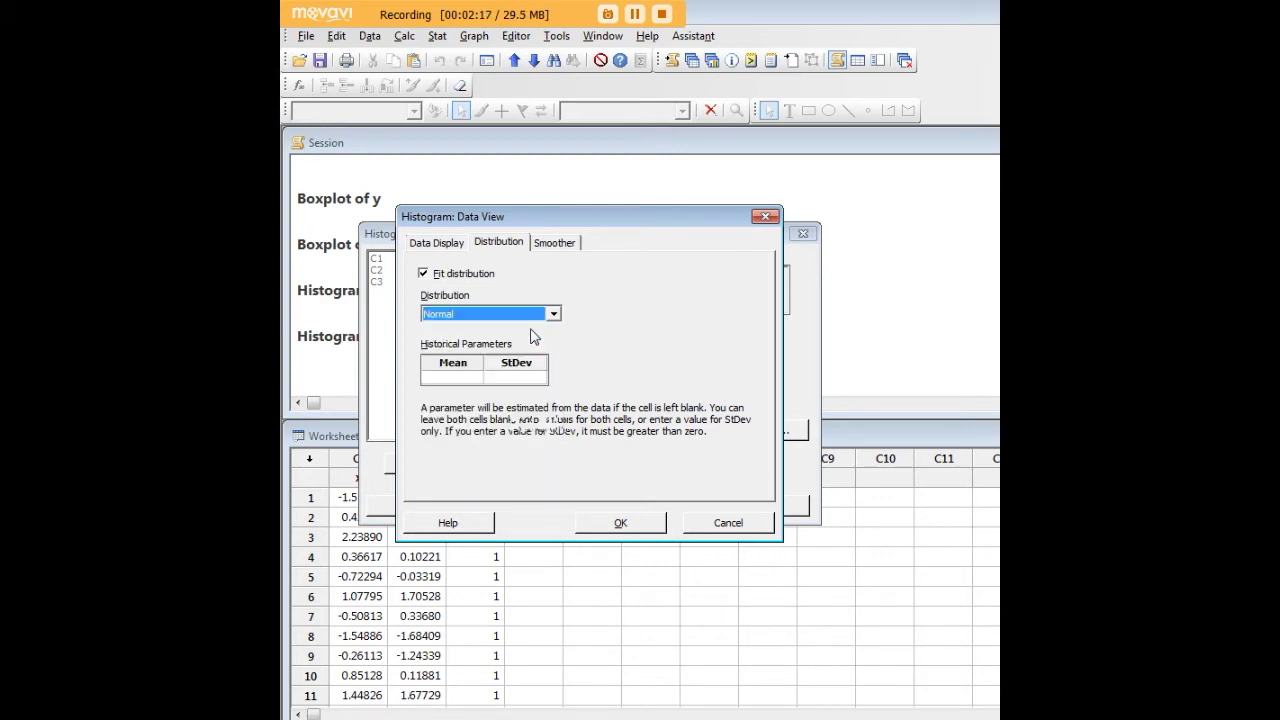
pyautogui.click(565, 243)
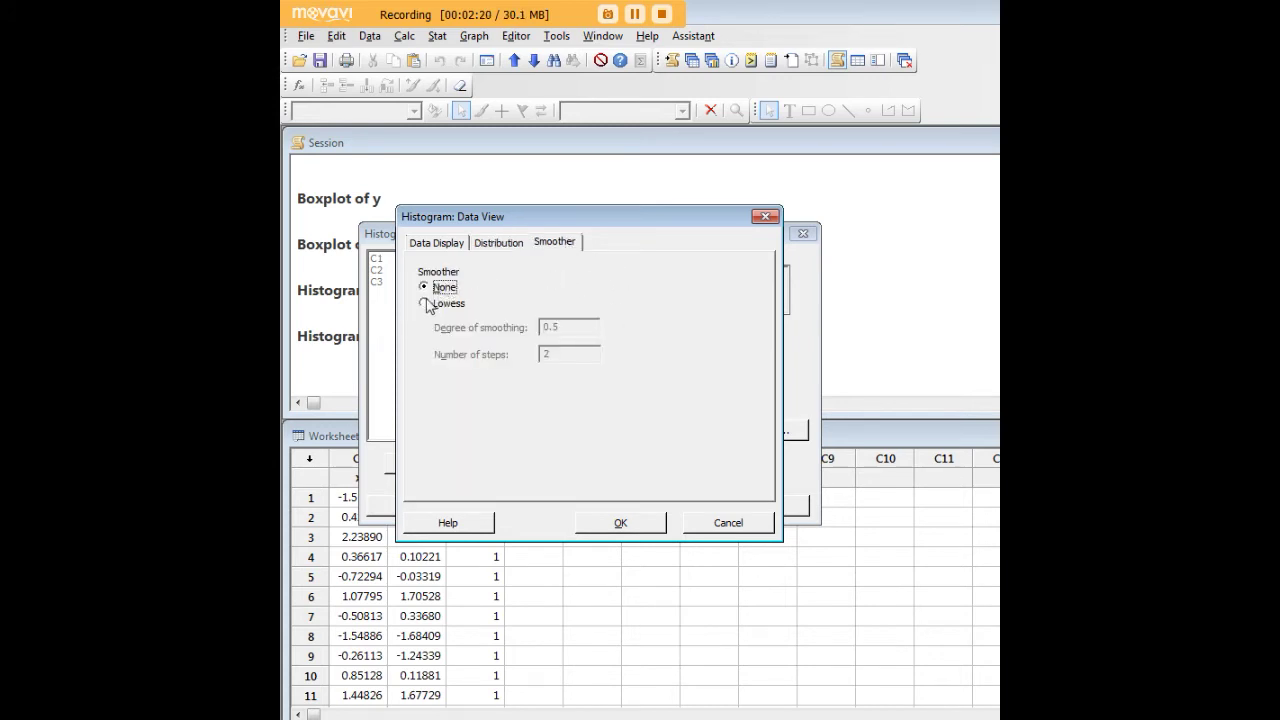
pyautogui.click(440, 243)
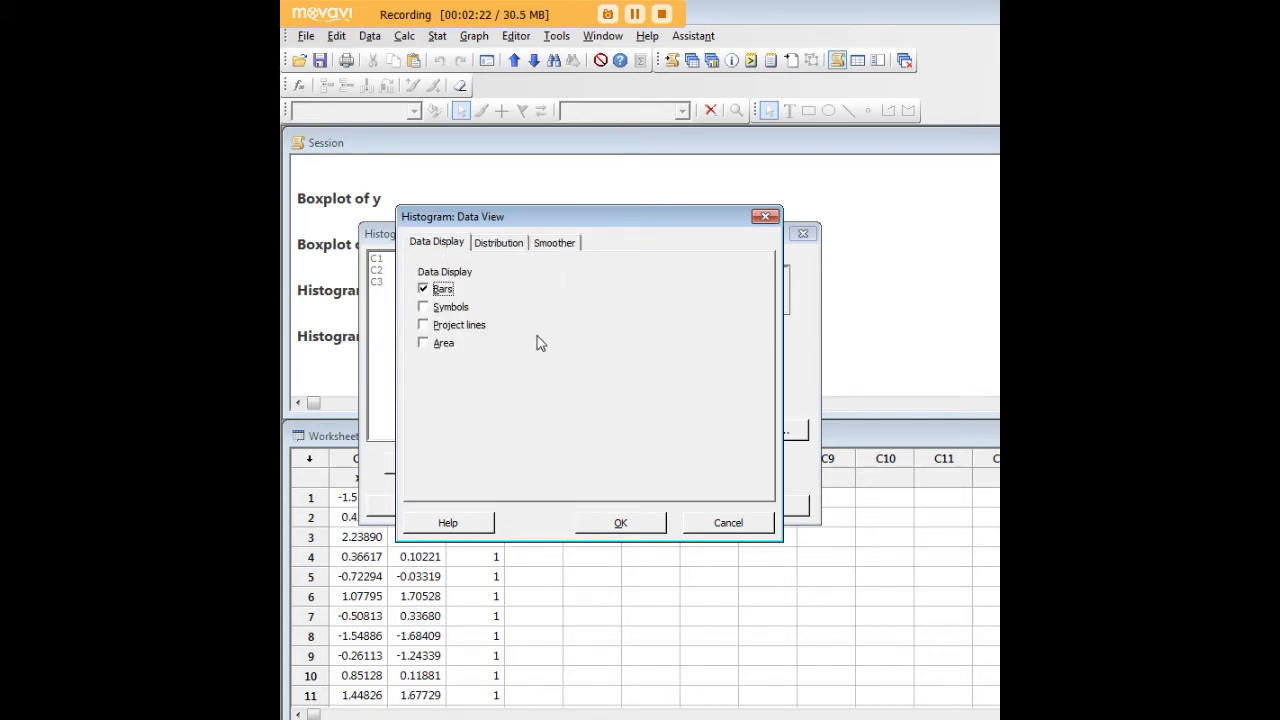
pyautogui.click(622, 522)
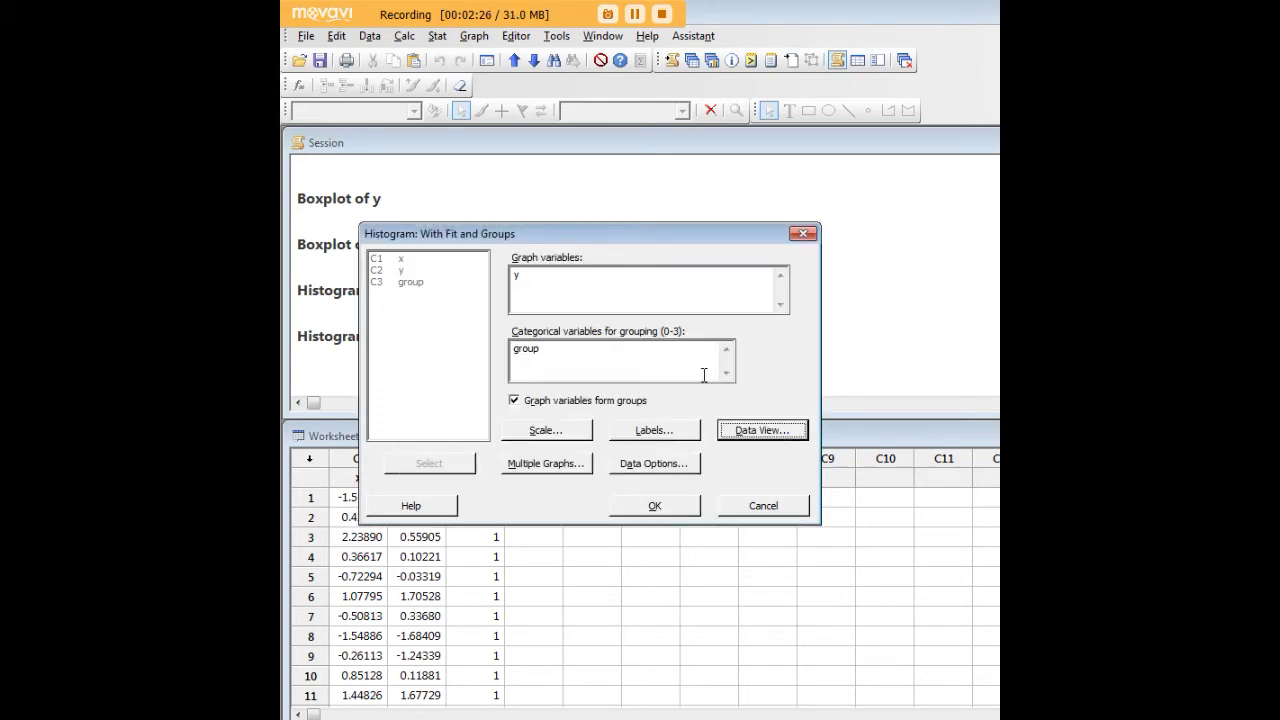
# - Leave the Data Options subset including all rows and create the grouped histogram of y
pyautogui.click(643, 466)
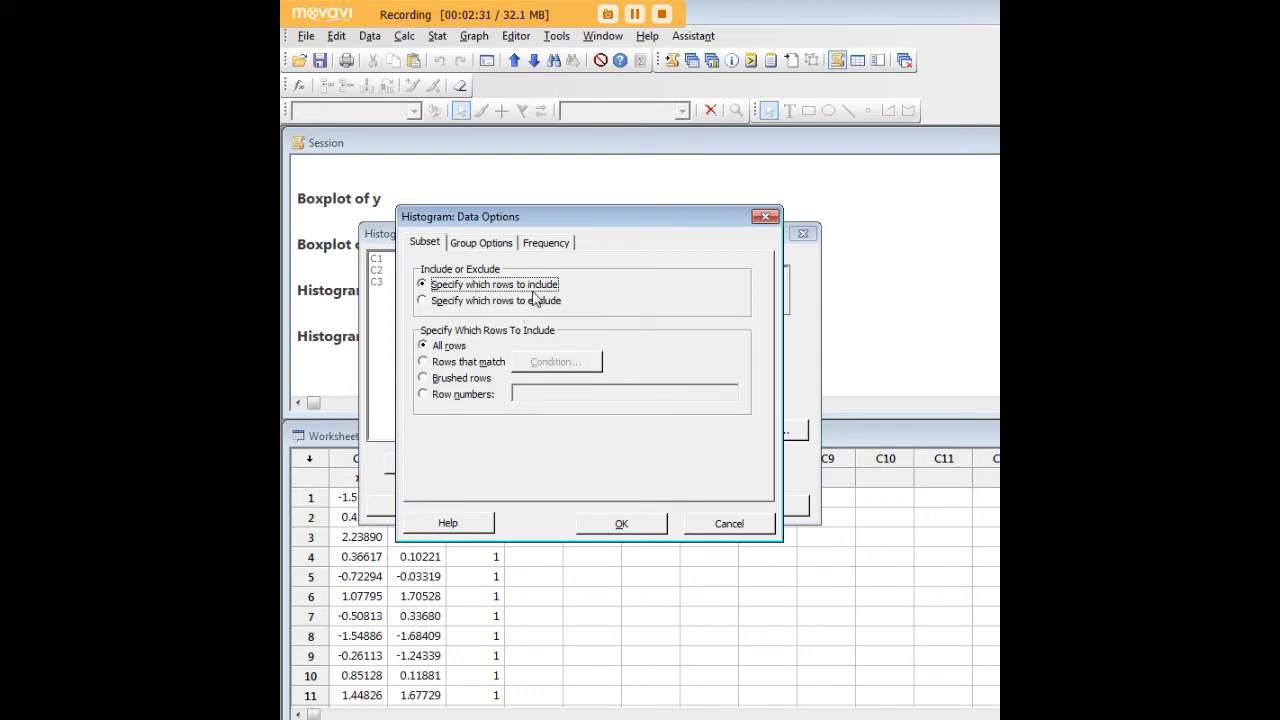
pyautogui.click(765, 219)
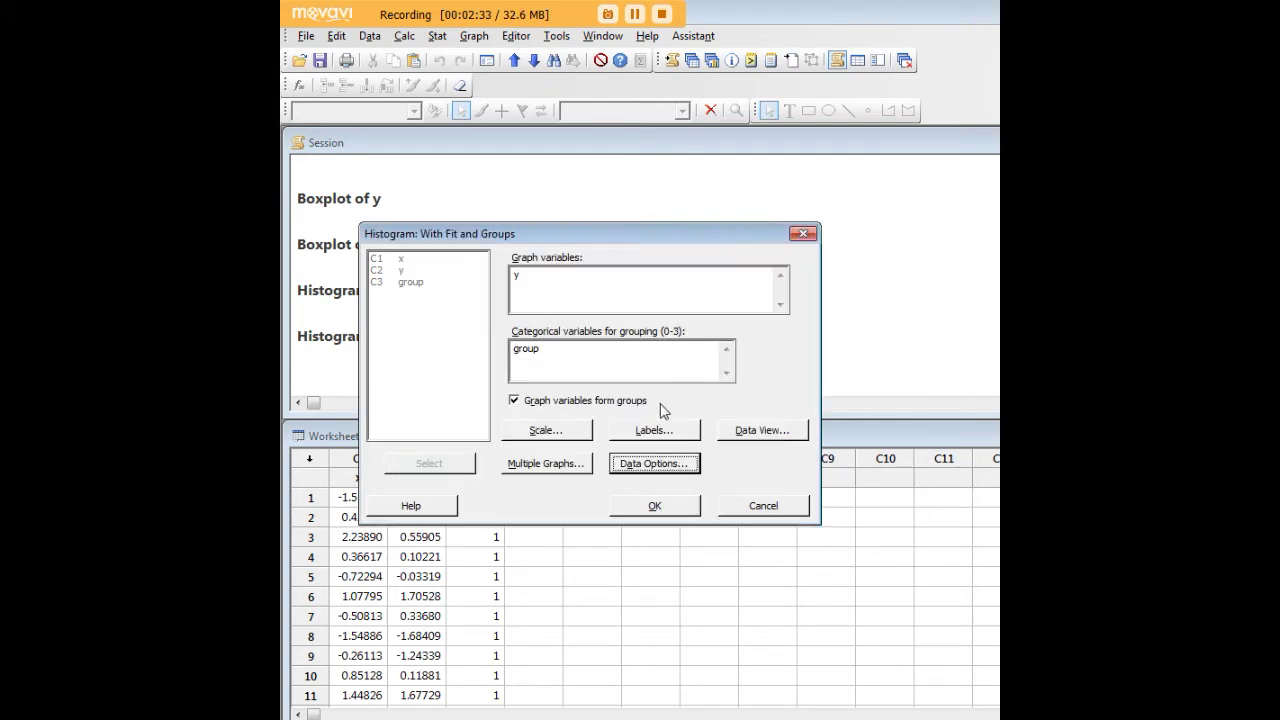
pyautogui.click(655, 510)
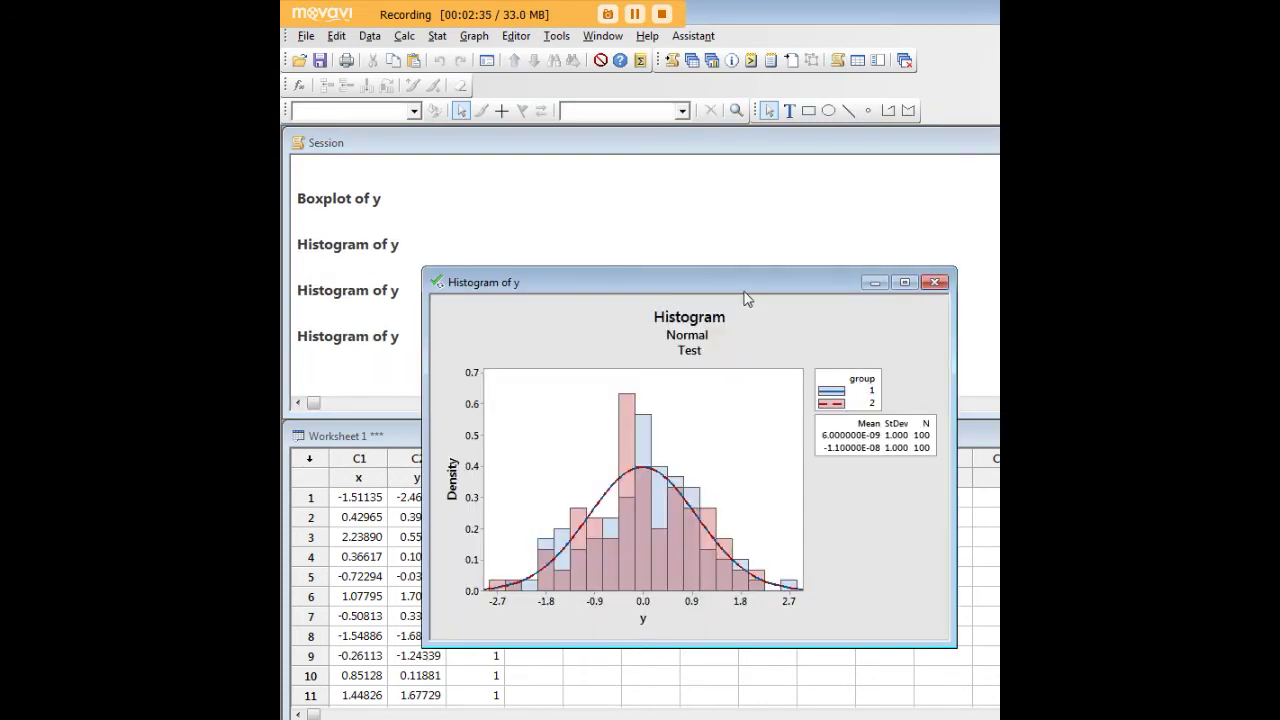
# - Inspect the histogram of y with groups 1 and 2 overlaid with Normal fits, then close it
pyautogui.moveTo(745, 291); pyautogui.dragTo(642, 162)
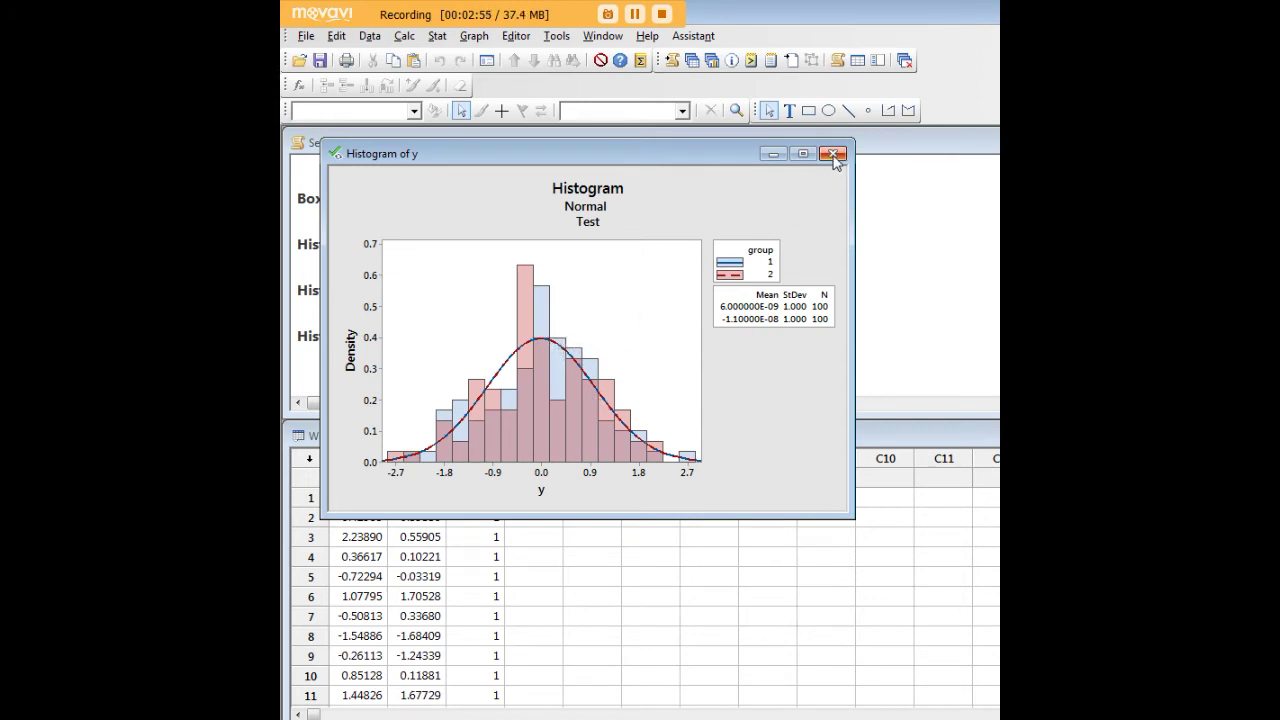
pyautogui.click(774, 154)
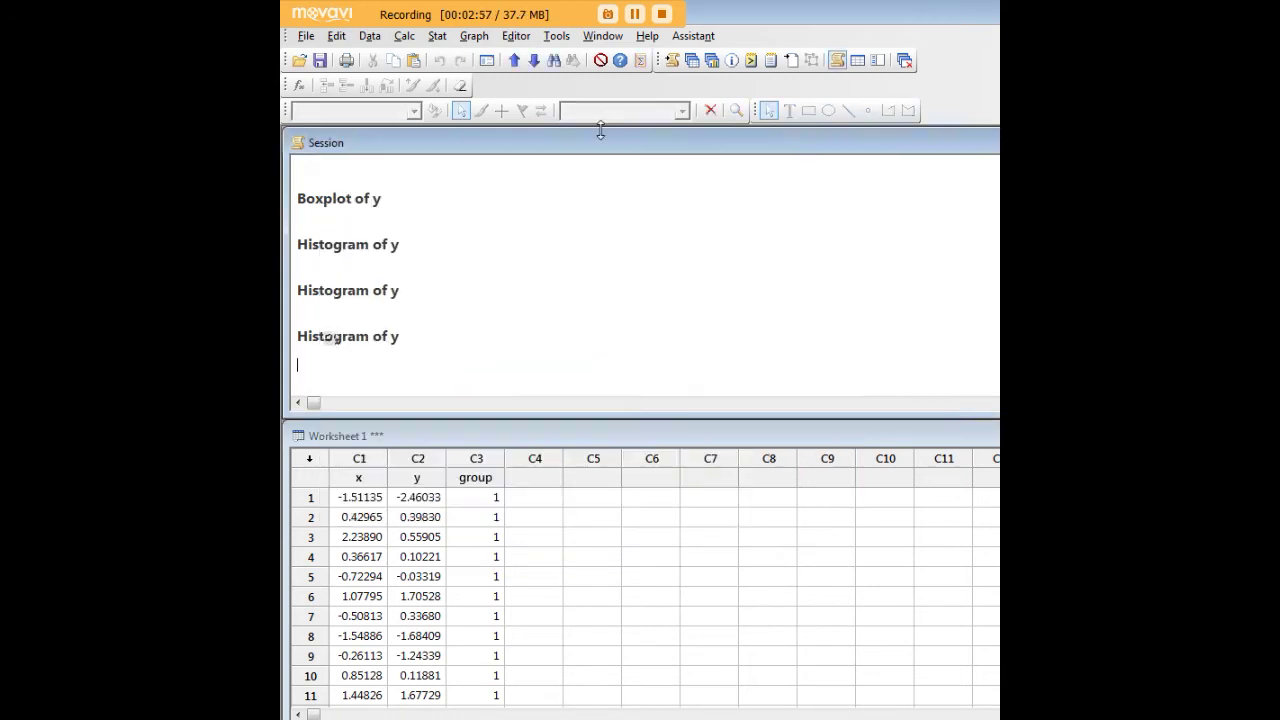
# - Start a new With Fit histogram with y in Graph variables, ready to add another variable
pyautogui.click(474, 36)
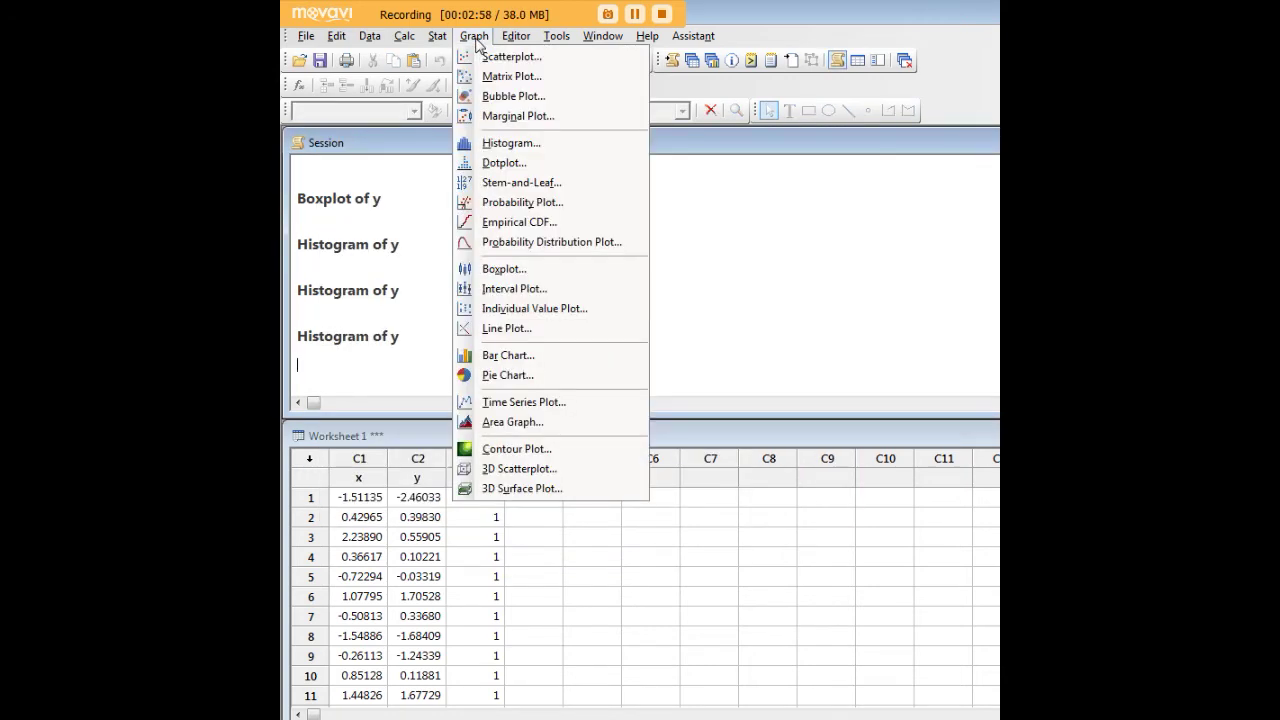
pyautogui.click(520, 141)
pyautogui.moveTo(1022, 267); pyautogui.dragTo(723, 217)
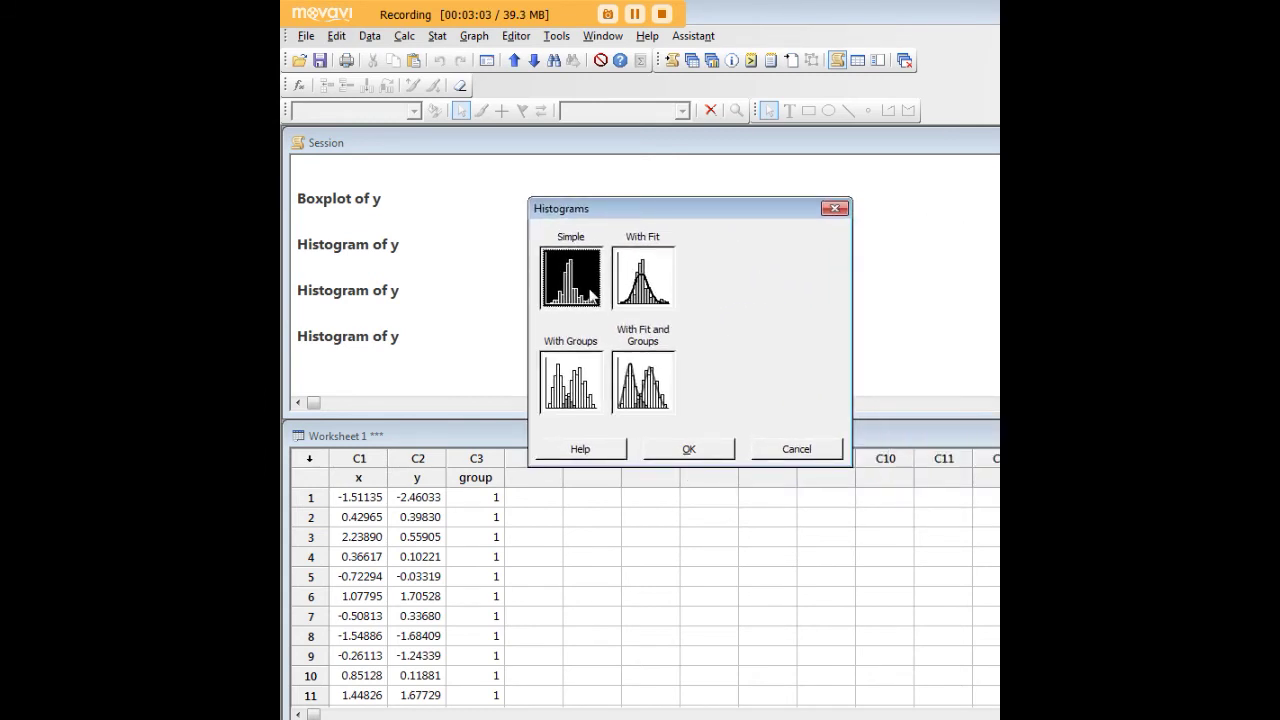
pyautogui.click(643, 285)
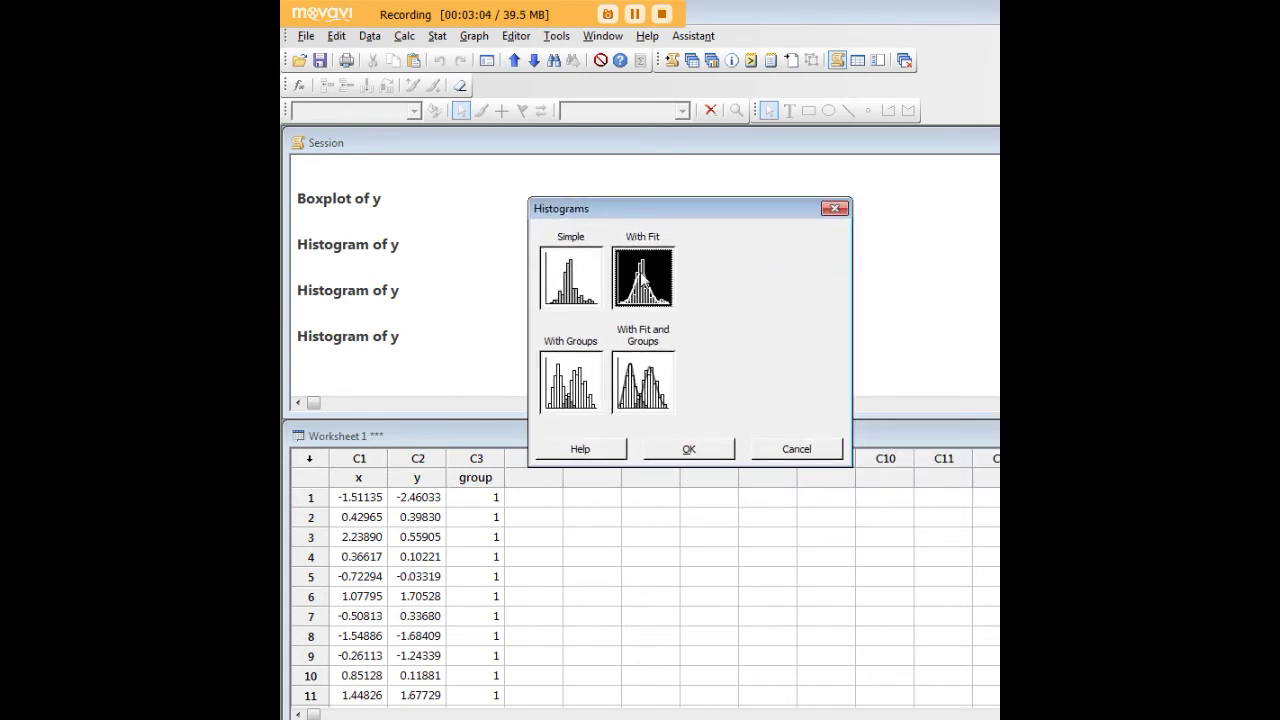
pyautogui.click(689, 449)
pyautogui.moveTo(1035, 254); pyautogui.dragTo(623, 189)
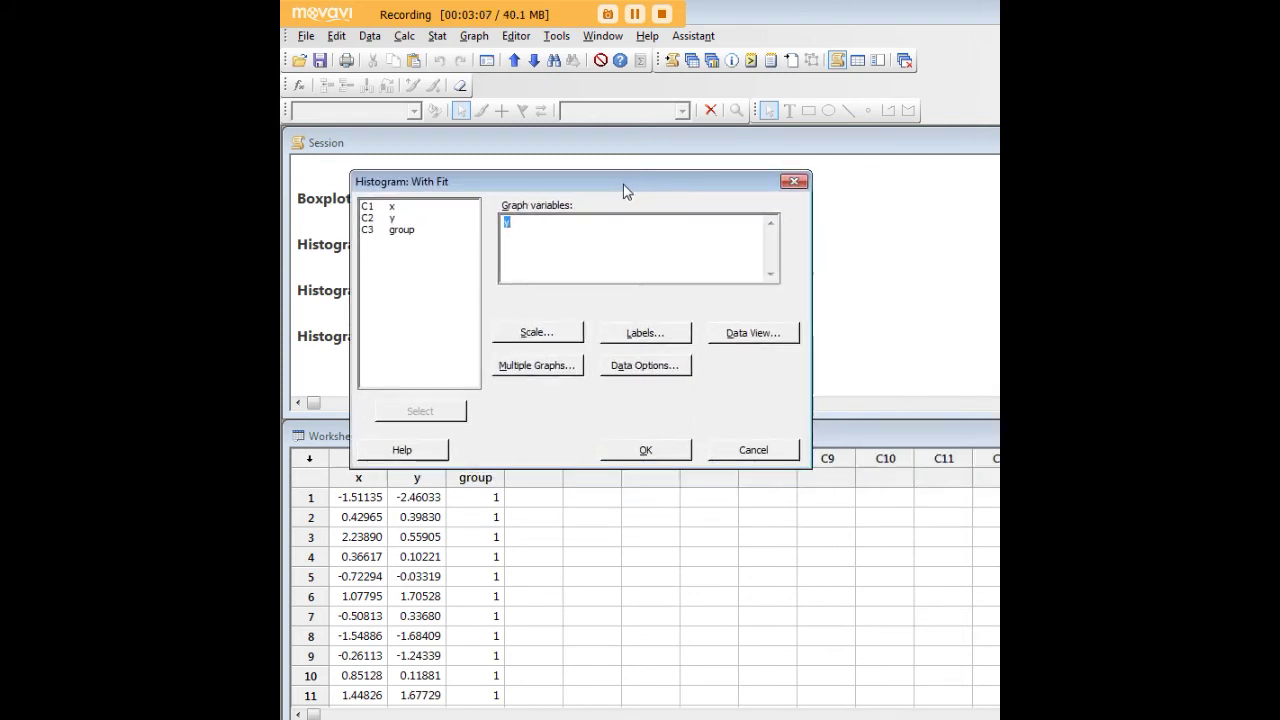
pyautogui.click(530, 222)
# - Add x after y, put group on separate graphs, and draw per-group fitted histograms of y and x
pyautogui.write('x')
pyautogui.click(566, 367)
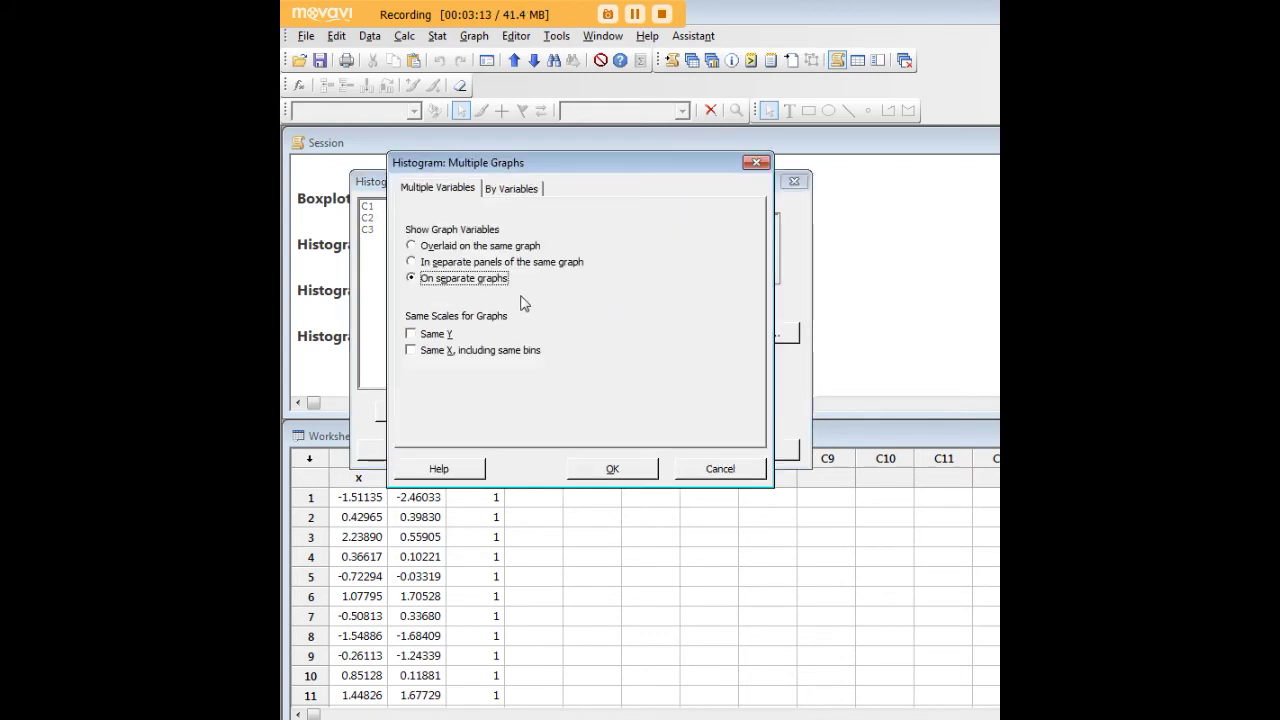
pyautogui.click(511, 189)
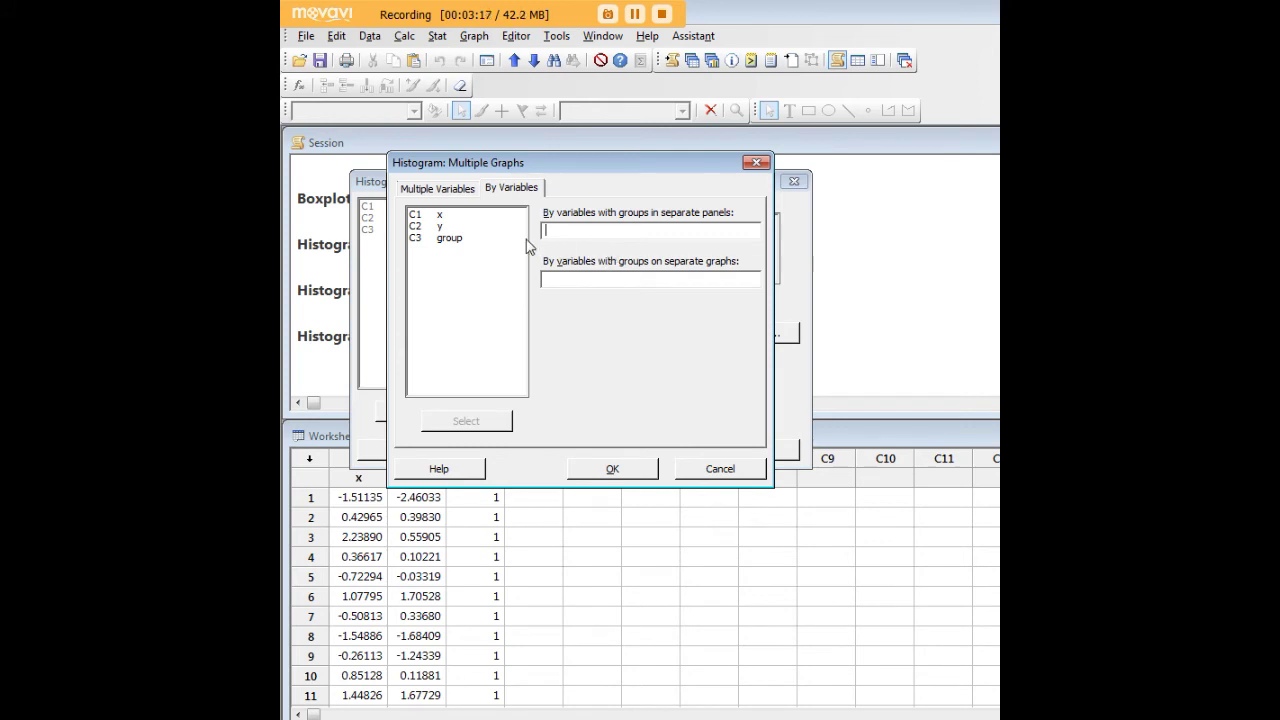
pyautogui.click(450, 239)
pyautogui.click(560, 280)
pyautogui.doubleClick(455, 238)
pyautogui.click(612, 468)
pyautogui.click(646, 450)
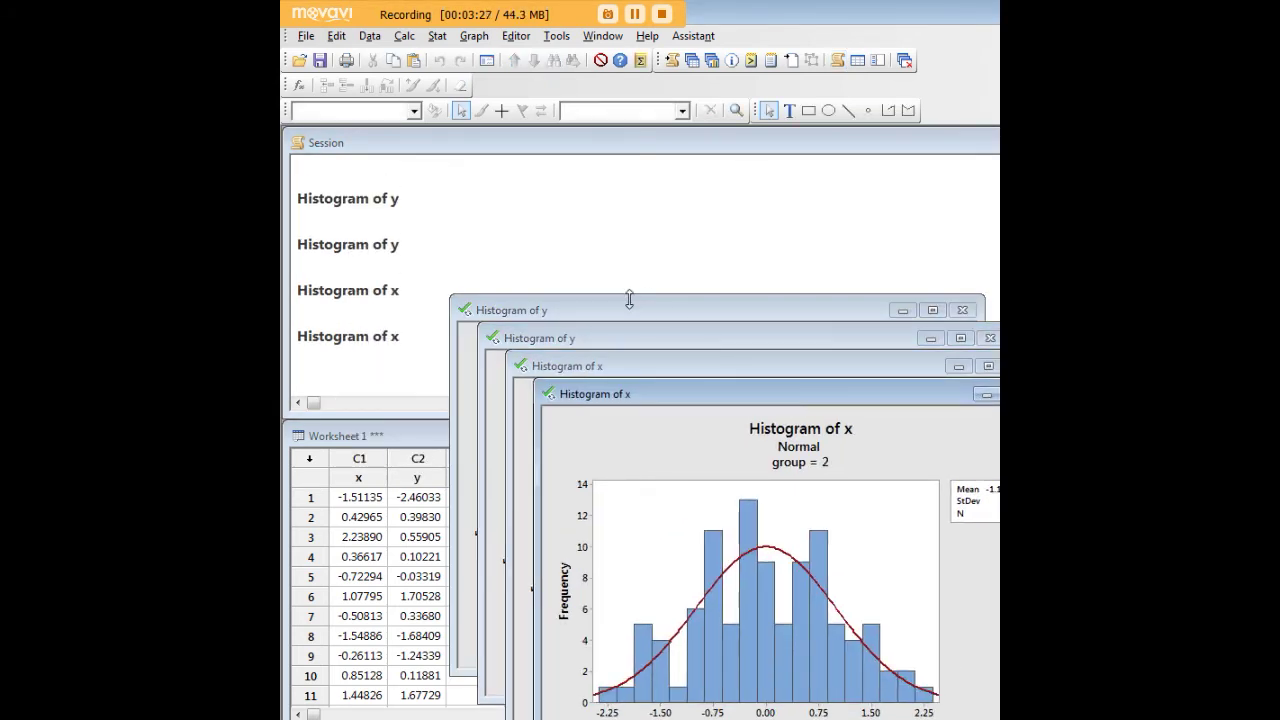
# - Review and minimize the fitted histograms of x for groups 2 and 1, then of y for groups 2 and 1
pyautogui.moveTo(739, 393); pyautogui.dragTo(547, 277)
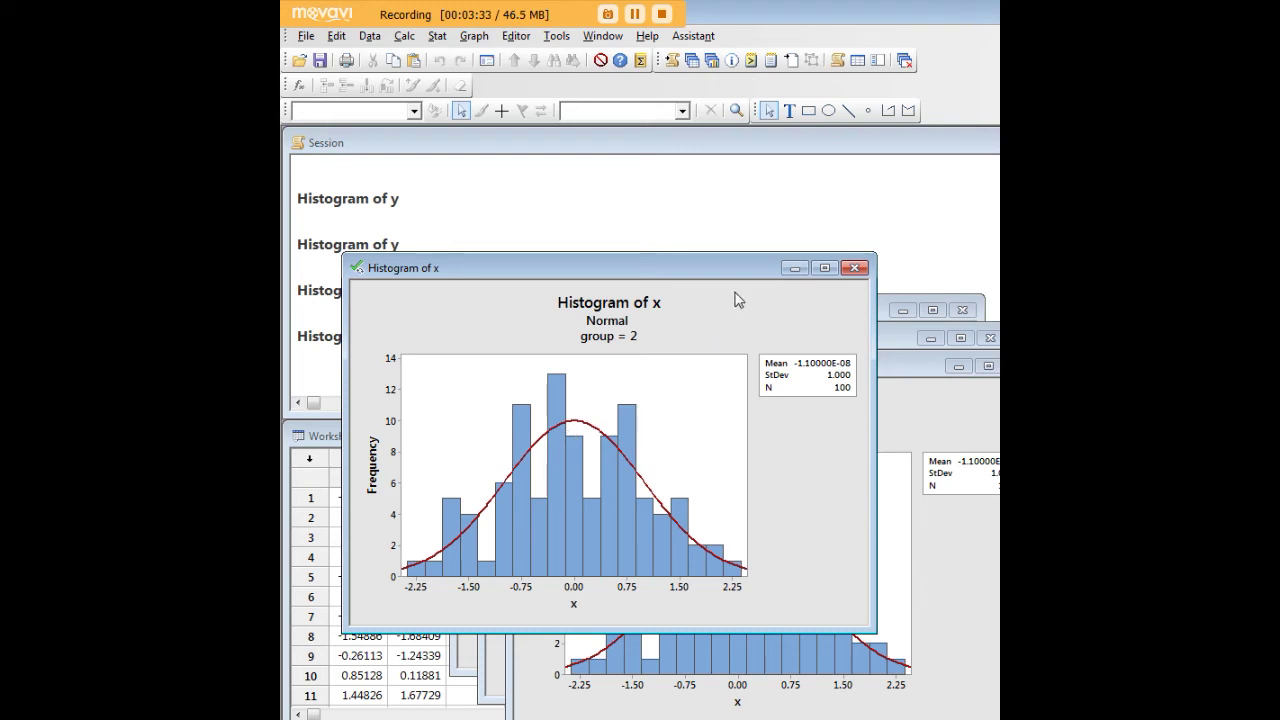
pyautogui.click(795, 268)
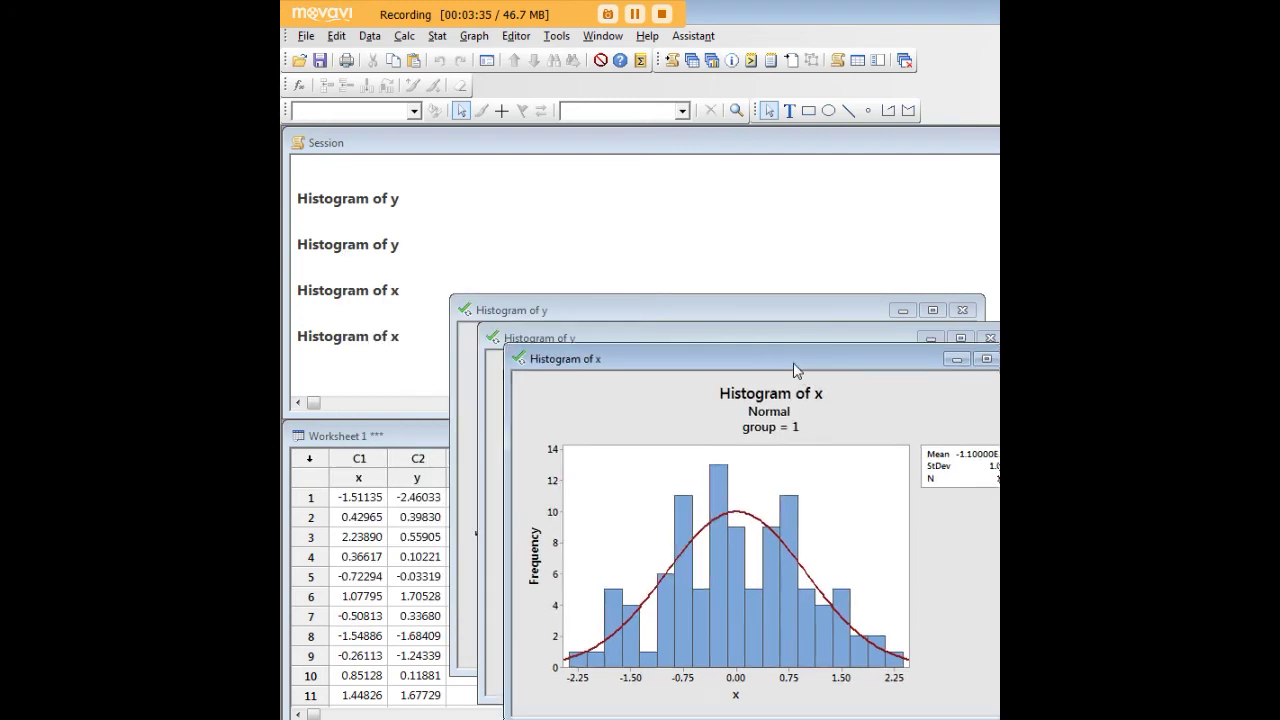
pyautogui.moveTo(796, 366); pyautogui.dragTo(627, 277)
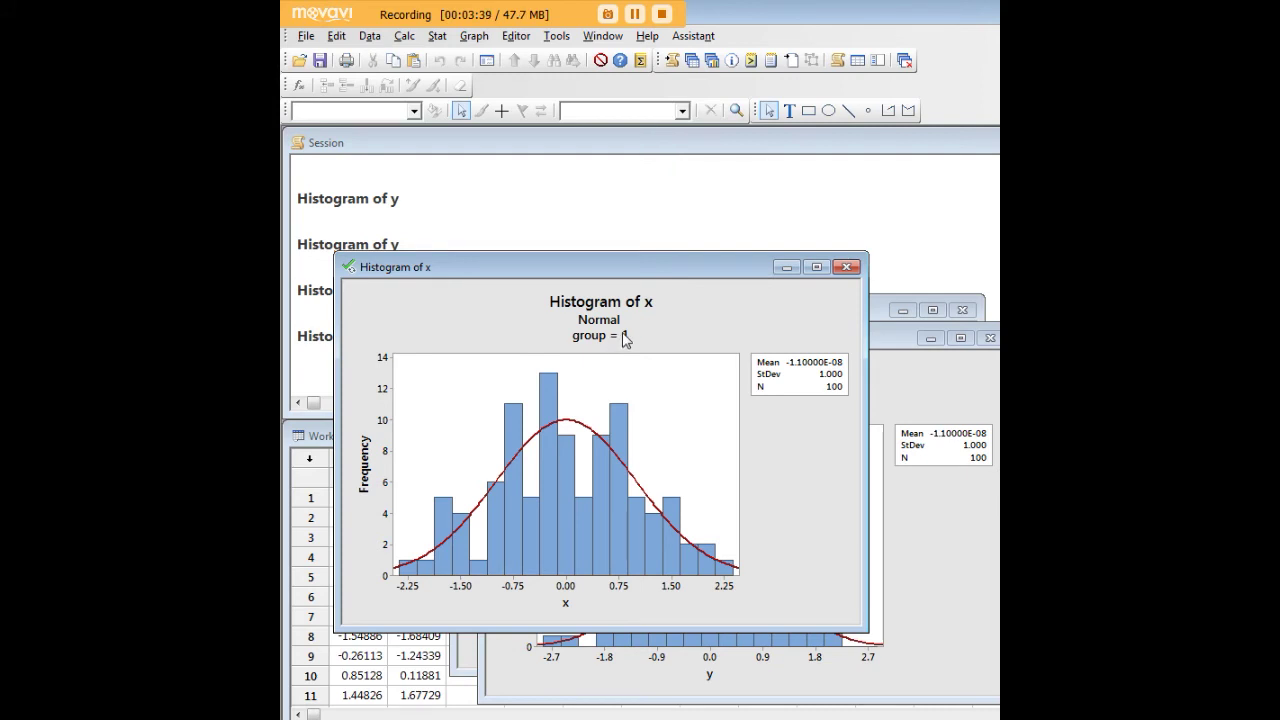
pyautogui.click(786, 267)
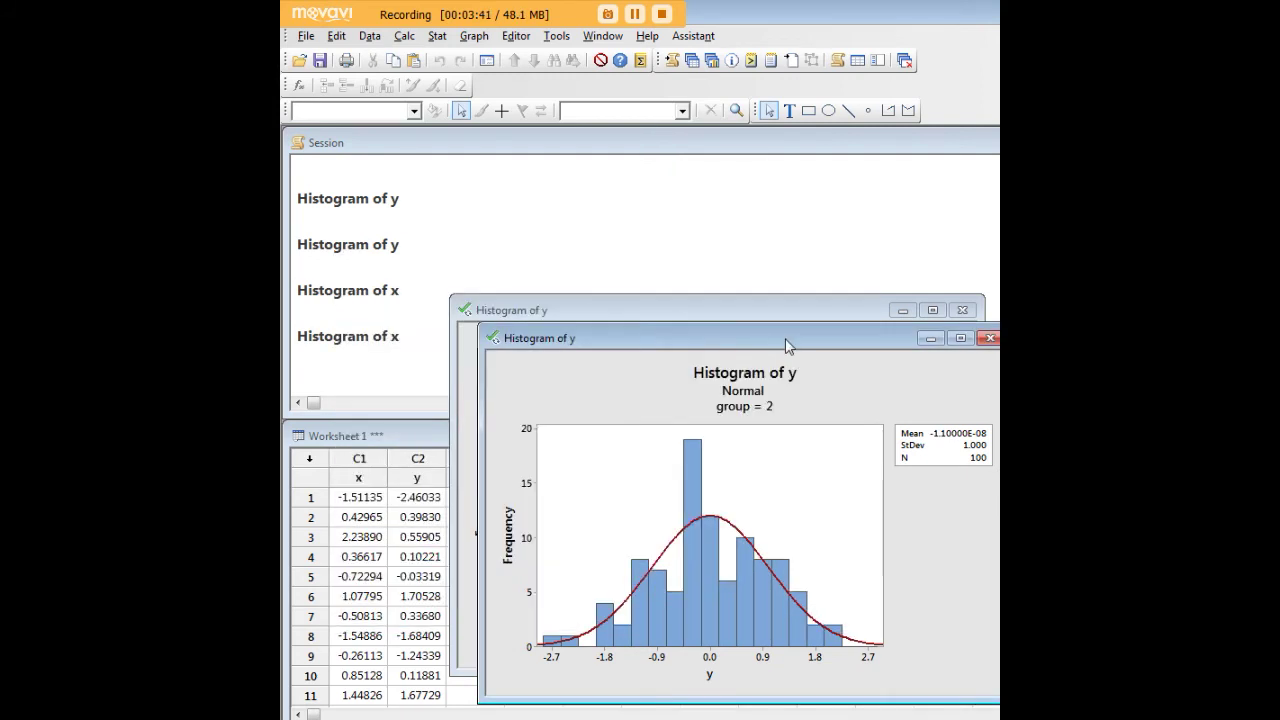
pyautogui.moveTo(785, 338); pyautogui.dragTo(659, 228)
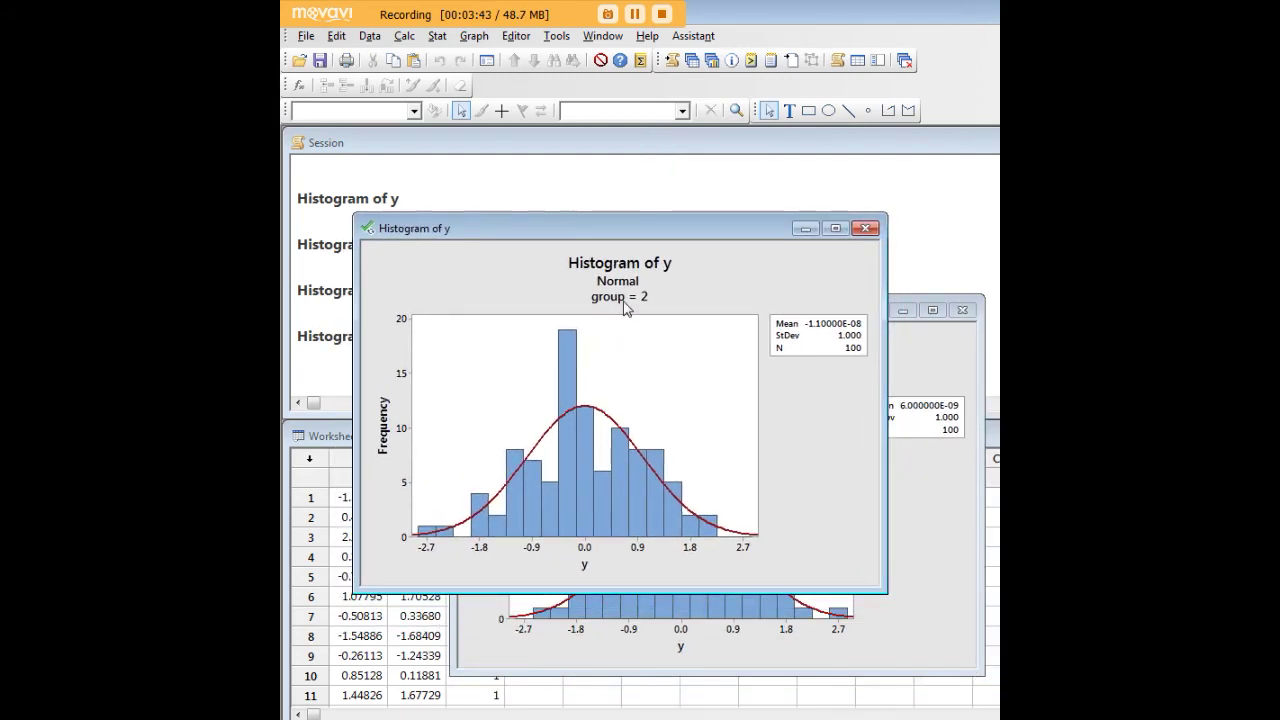
pyautogui.click(803, 229)
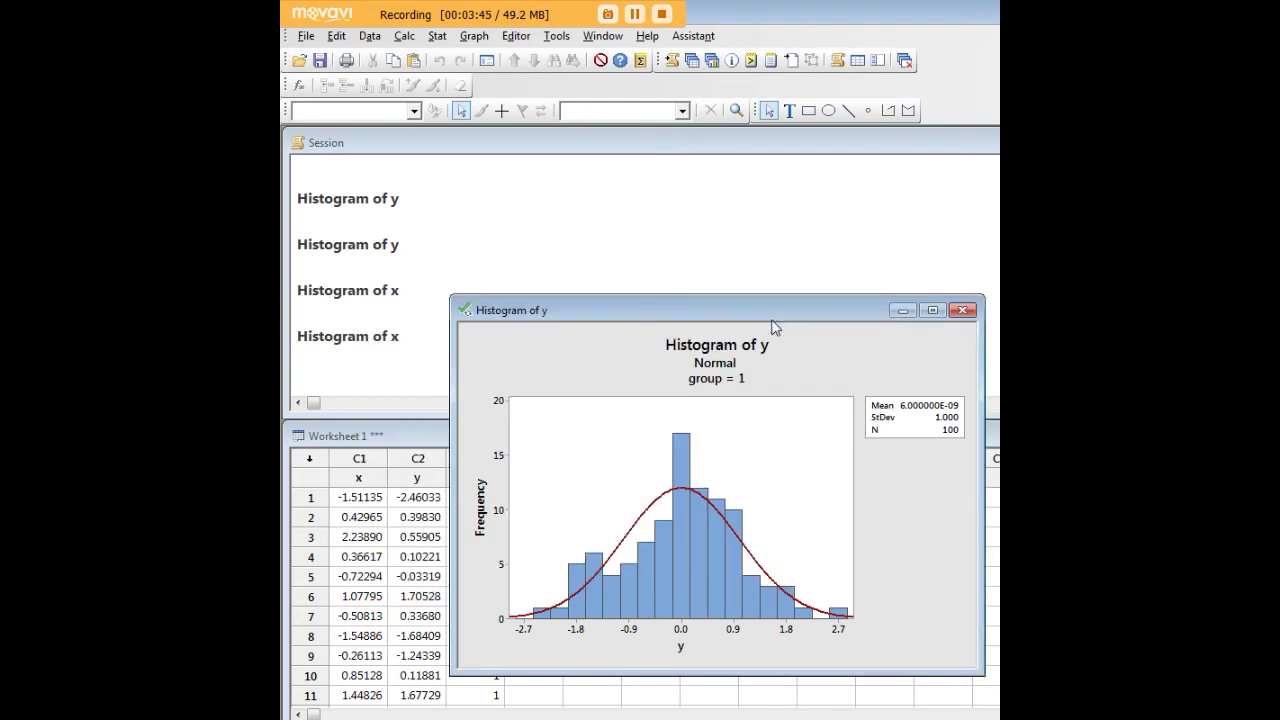
pyautogui.moveTo(757, 323); pyautogui.dragTo(629, 231)
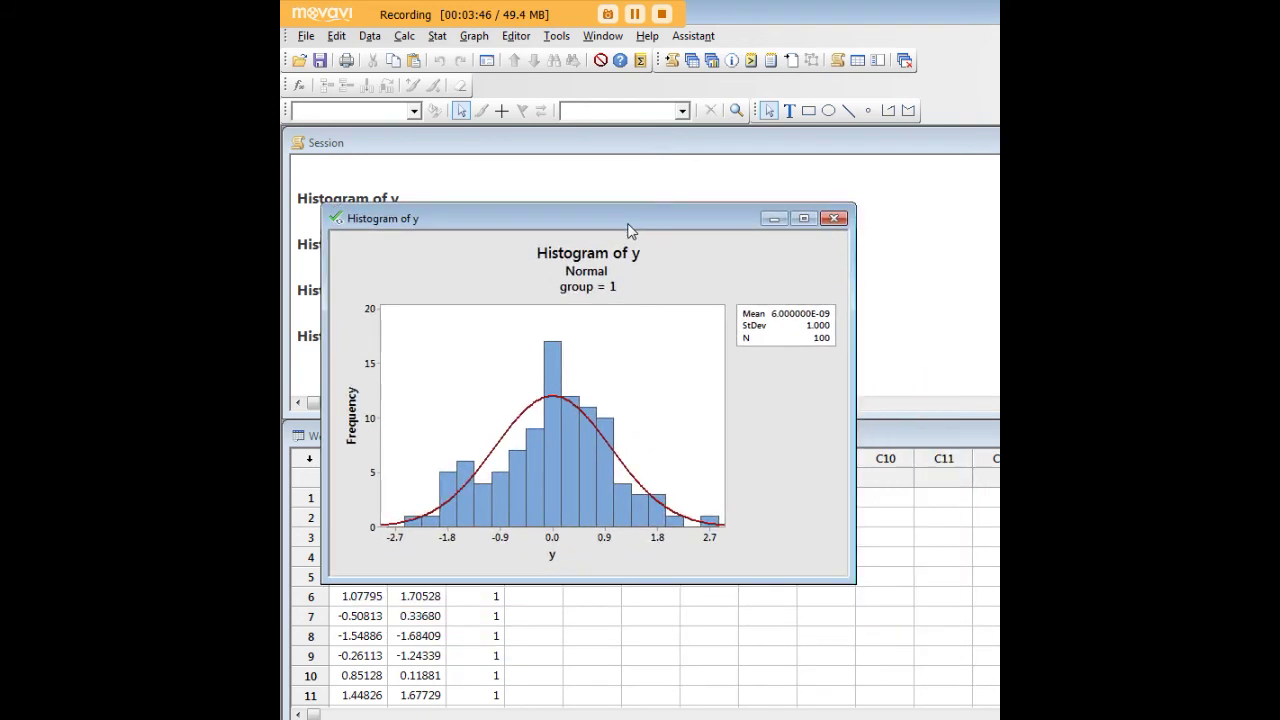
pyautogui.click(773, 219)
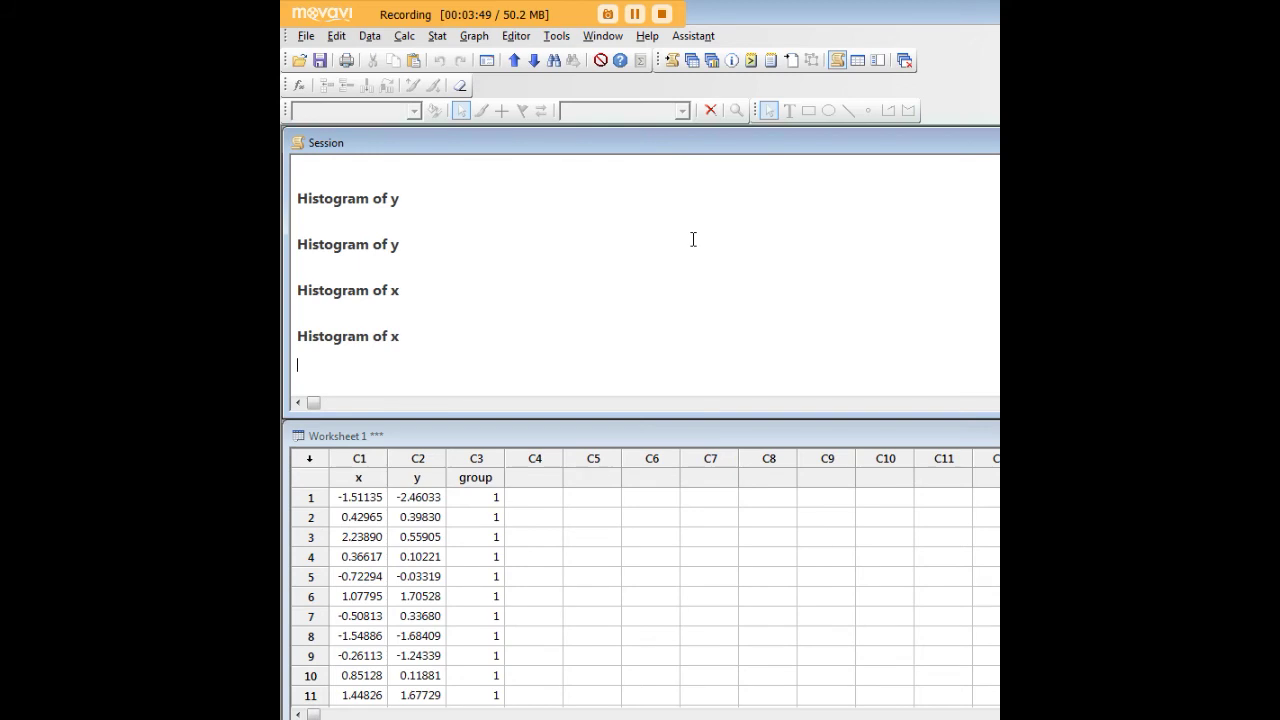